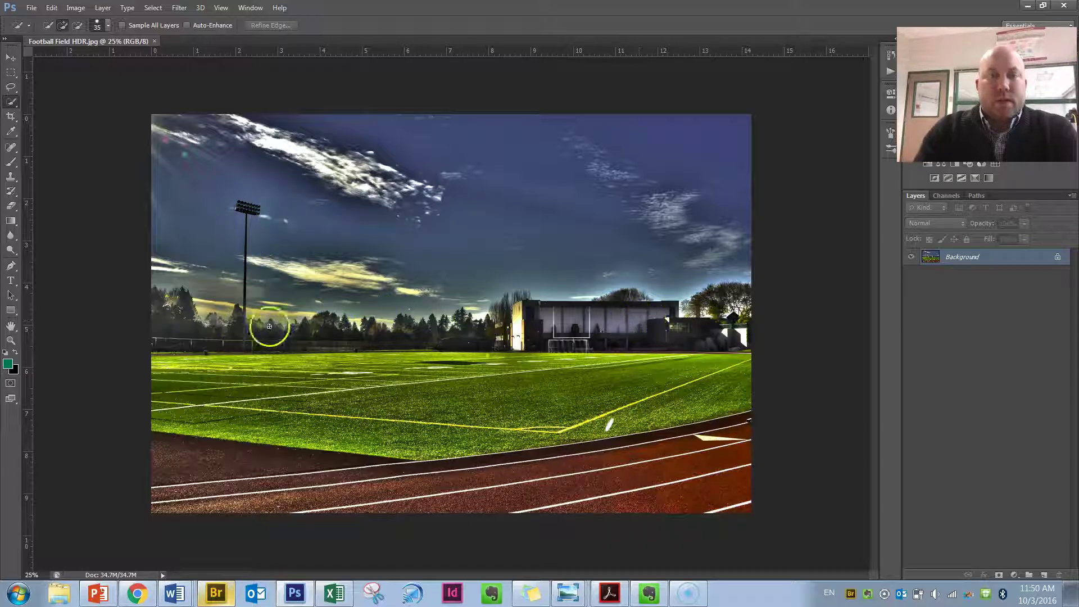
# Try a quick selection on the grass field, then deselect it with Ctrl+D
pyautogui.moveTo(242, 397); pyautogui.dragTo(458, 345)
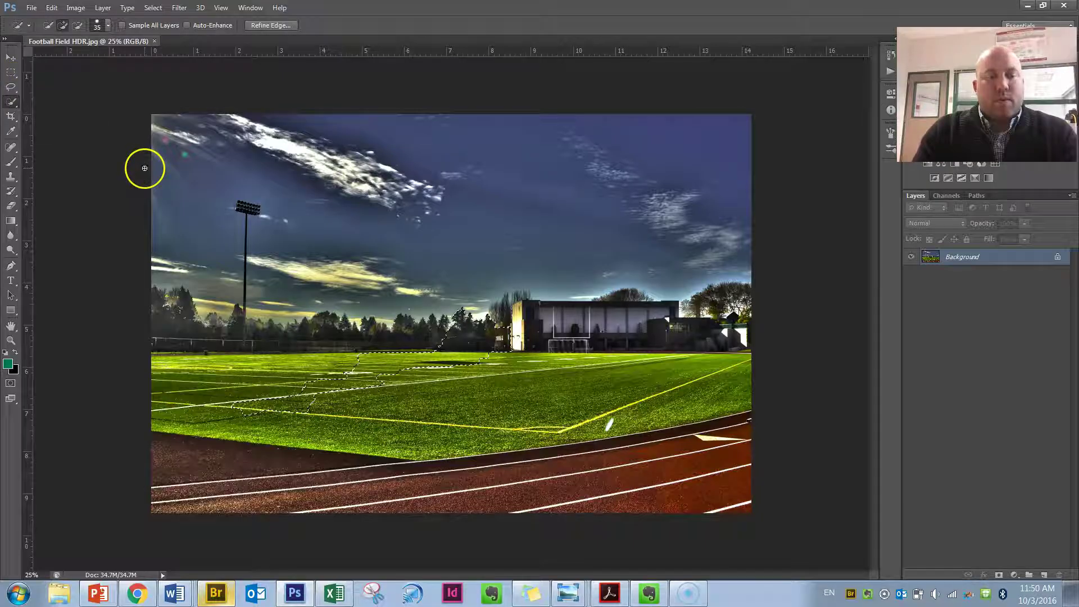
pyautogui.hotkey('ctrl', 'd')
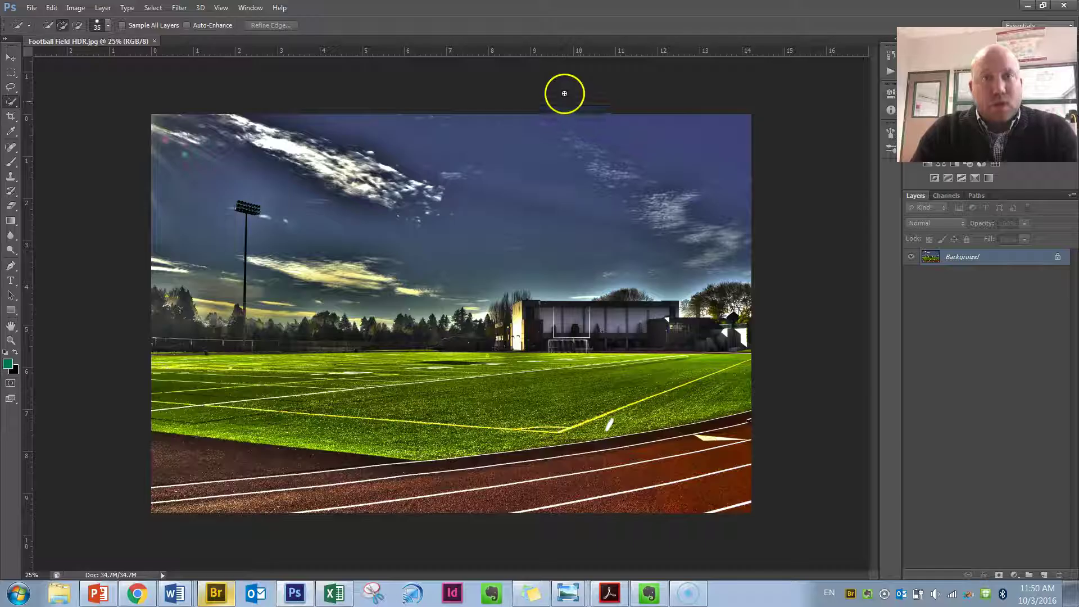
# Draw a text box across the sky for the Cronin Field title and try an 11 pt size
pyautogui.click(9, 281)
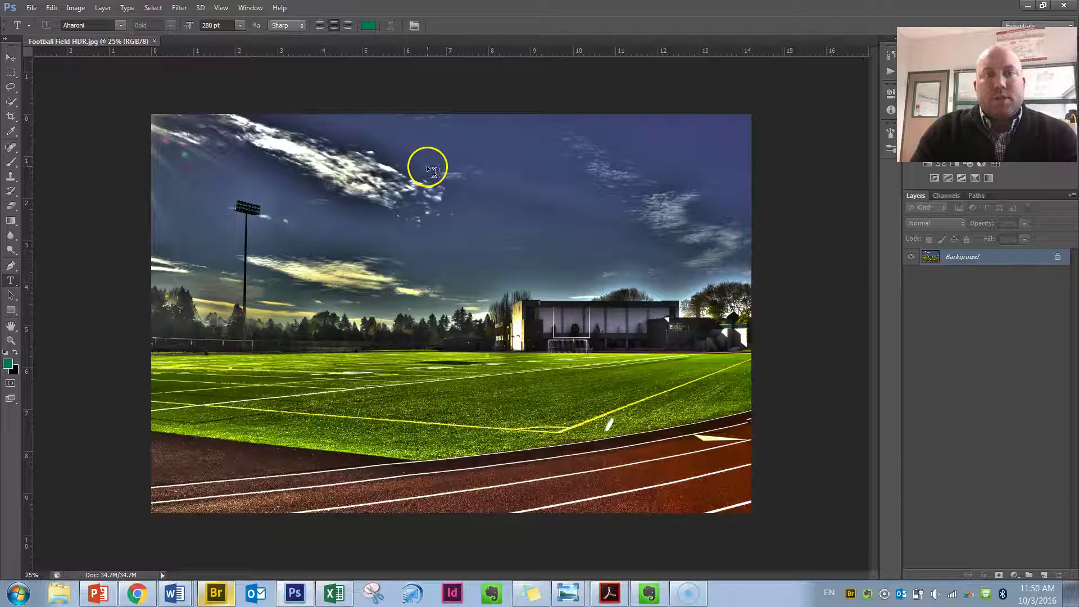
pyautogui.moveTo(344, 210); pyautogui.dragTo(700, 280)
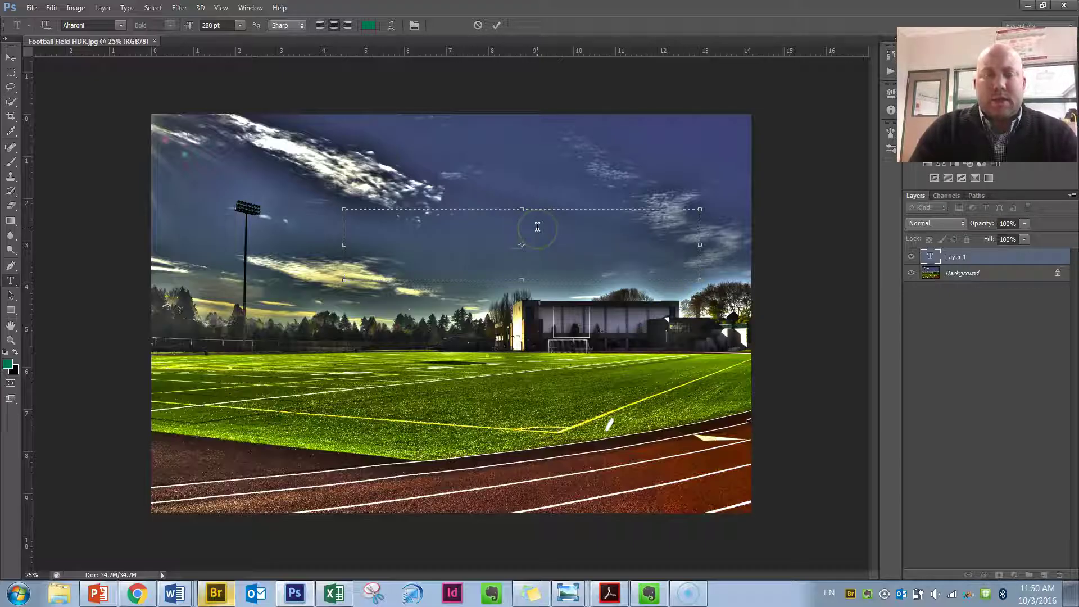
pyautogui.click(217, 25)
pyautogui.click(241, 26)
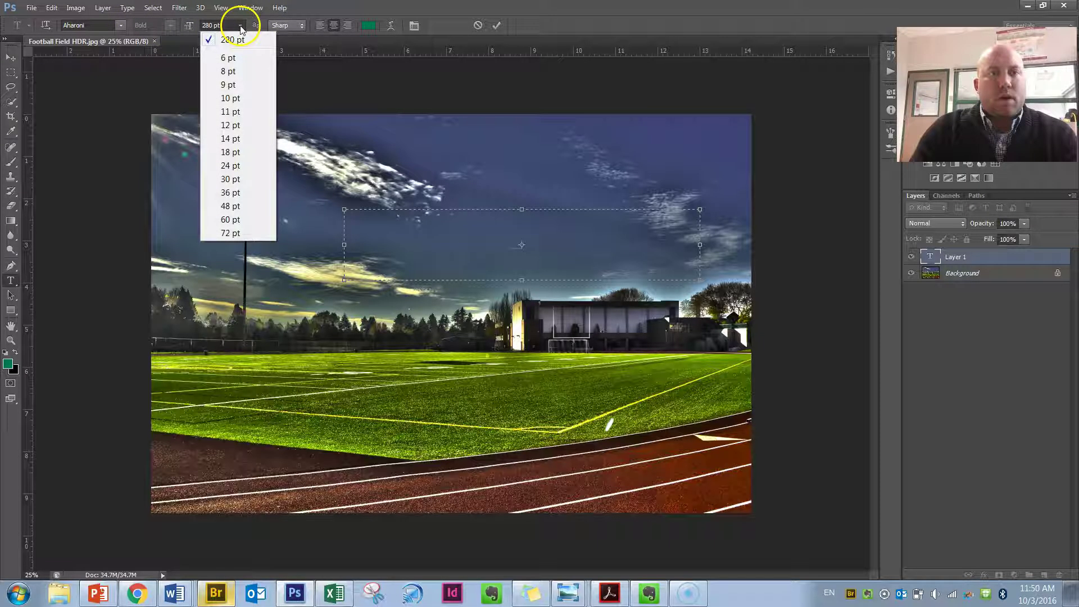
pyautogui.click(242, 116)
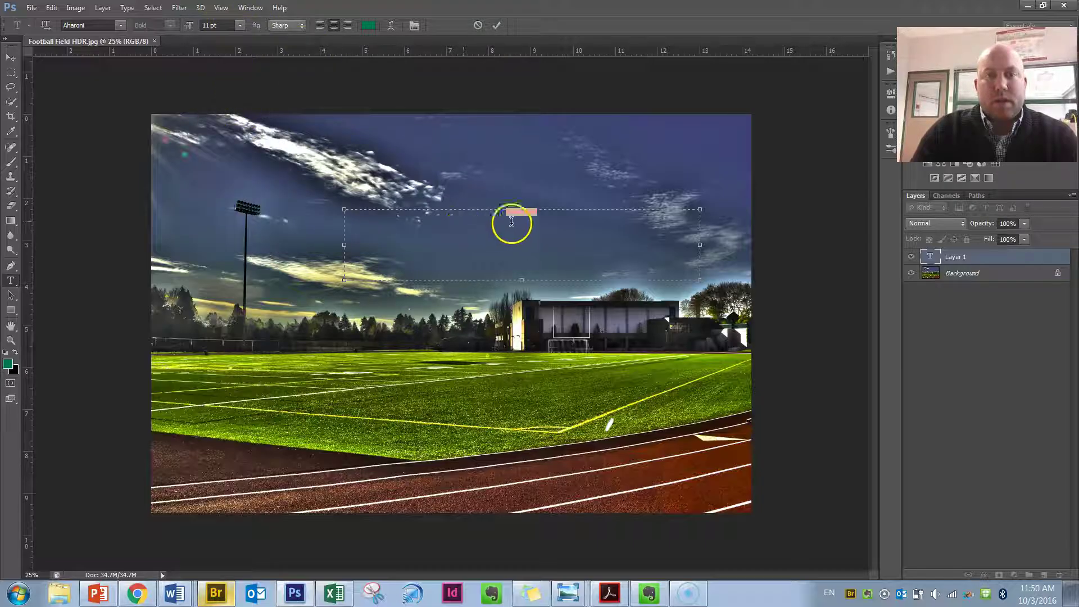
# Set the green Aharoni title to 98 pt and select the words Cronin and Field
pyautogui.click(221, 24)
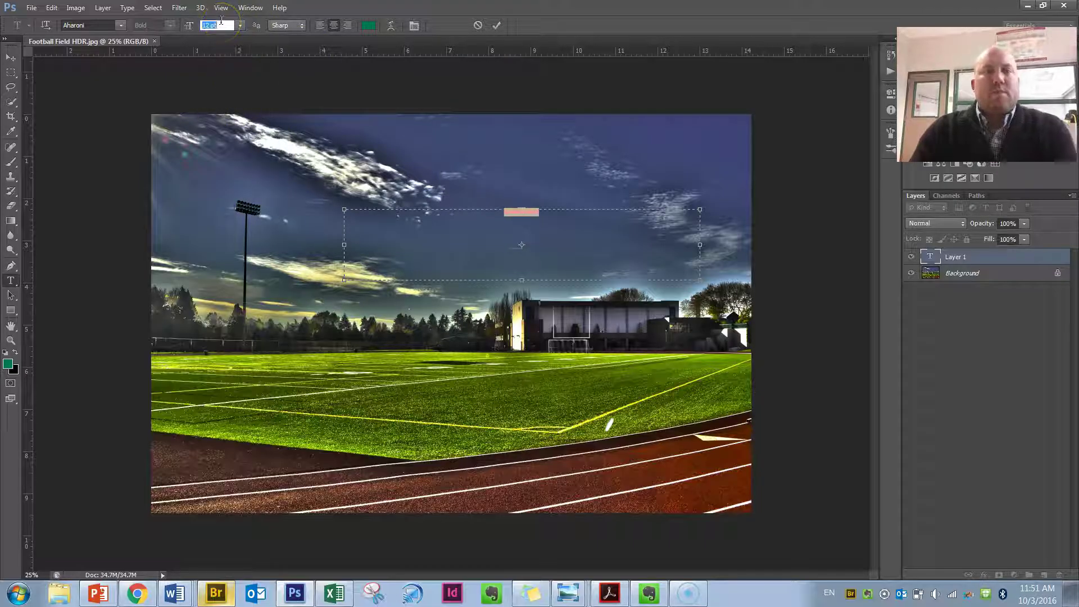
pyautogui.scroll(20, 221, 25)
pyautogui.scroll(6, 222, 25)
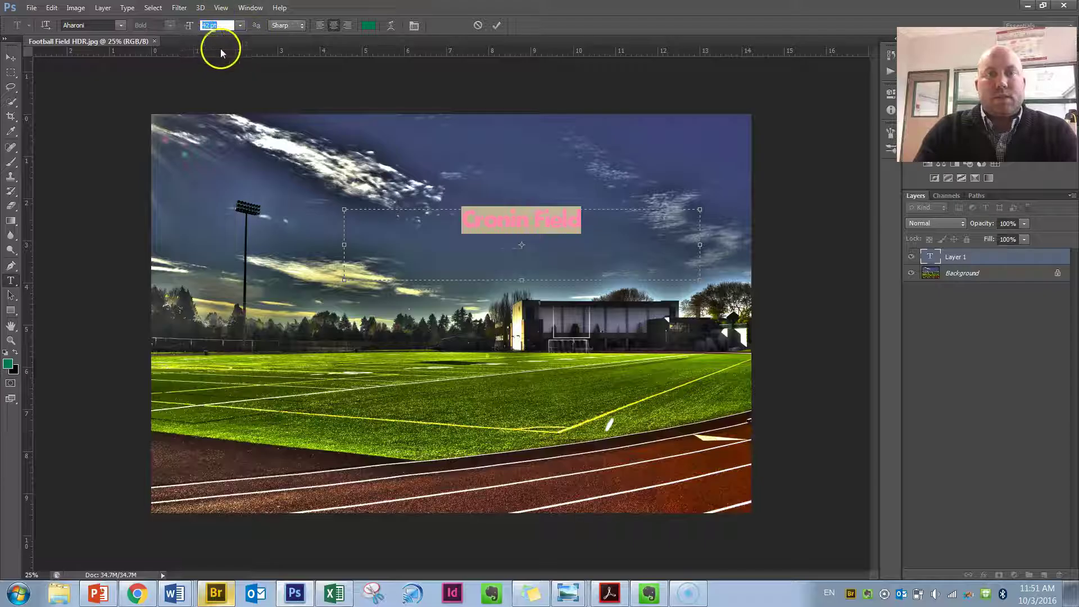
pyautogui.press('Down')
pyautogui.press('Down')
pyautogui.press('Down')
pyautogui.press('Down')
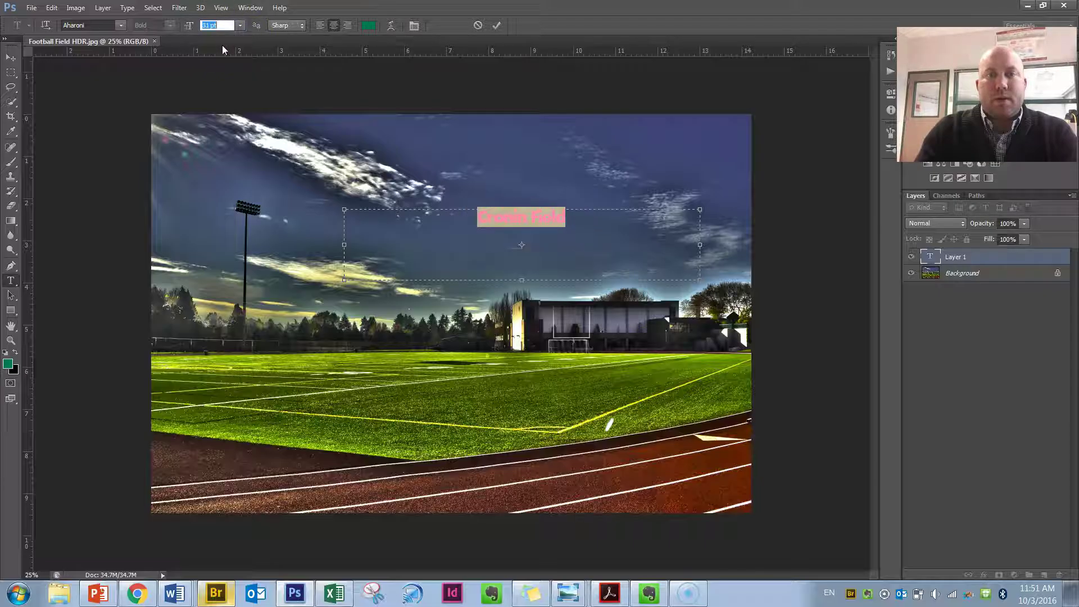
pyautogui.press('Up')
pyautogui.press('Up')
pyautogui.press('Up')
pyautogui.press('Up')
pyautogui.press('Up')
pyautogui.press('Up')
pyautogui.press('Up')
pyautogui.press('Up')
pyautogui.press('Up')
pyautogui.press('Up')
pyautogui.press('Up')
pyautogui.press('Up')
pyautogui.press('Up')
pyautogui.press('Up')
pyautogui.press('Up')
pyautogui.press('Up')
pyautogui.press('Up')
pyautogui.press('Up')
pyautogui.press('Up')
pyautogui.press('Up')
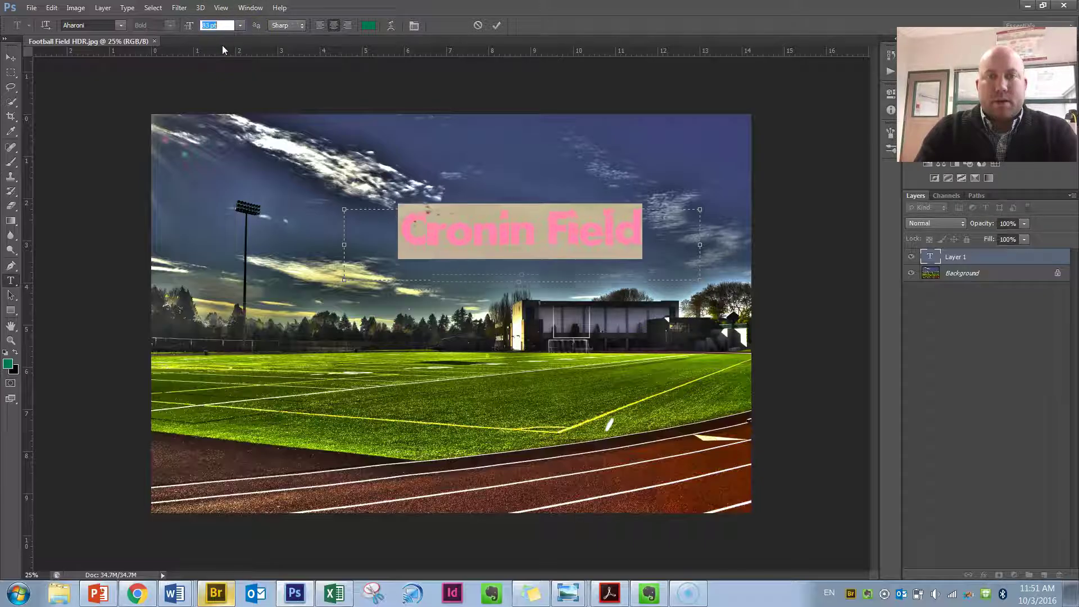
pyautogui.press('Up')
pyautogui.press('Up')
pyautogui.press('Up')
pyautogui.press('Up')
pyautogui.press('Up')
pyautogui.press('Up')
pyautogui.press('Up')
pyautogui.press('Up')
pyautogui.press('Up')
pyautogui.press('Up')
pyautogui.press('Up')
pyautogui.press('Up')
pyautogui.press('Up')
pyautogui.press('Up')
pyautogui.press('Up')
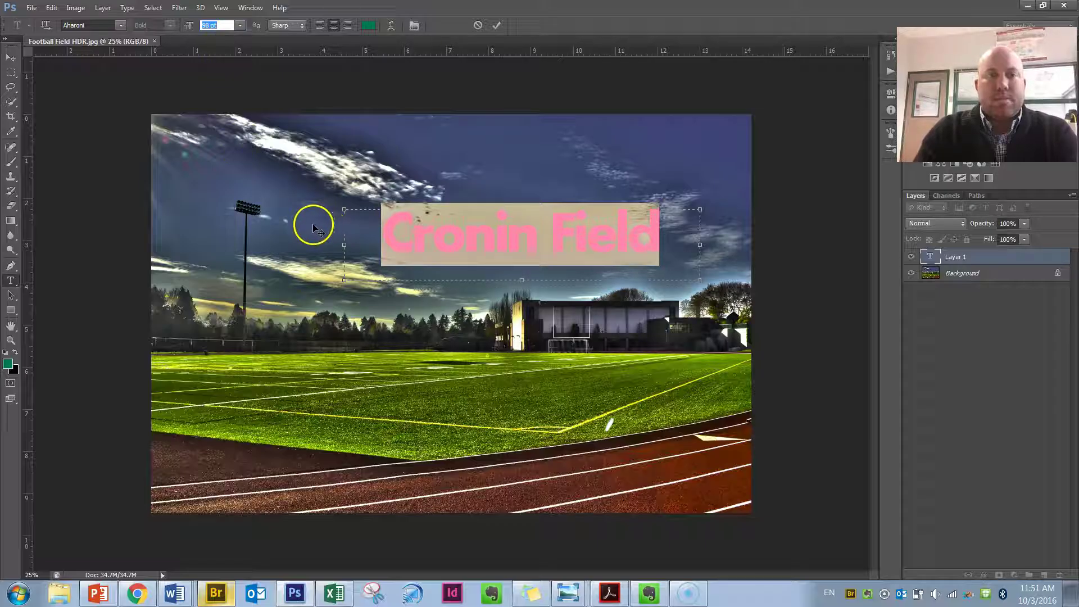
pyautogui.click(430, 234)
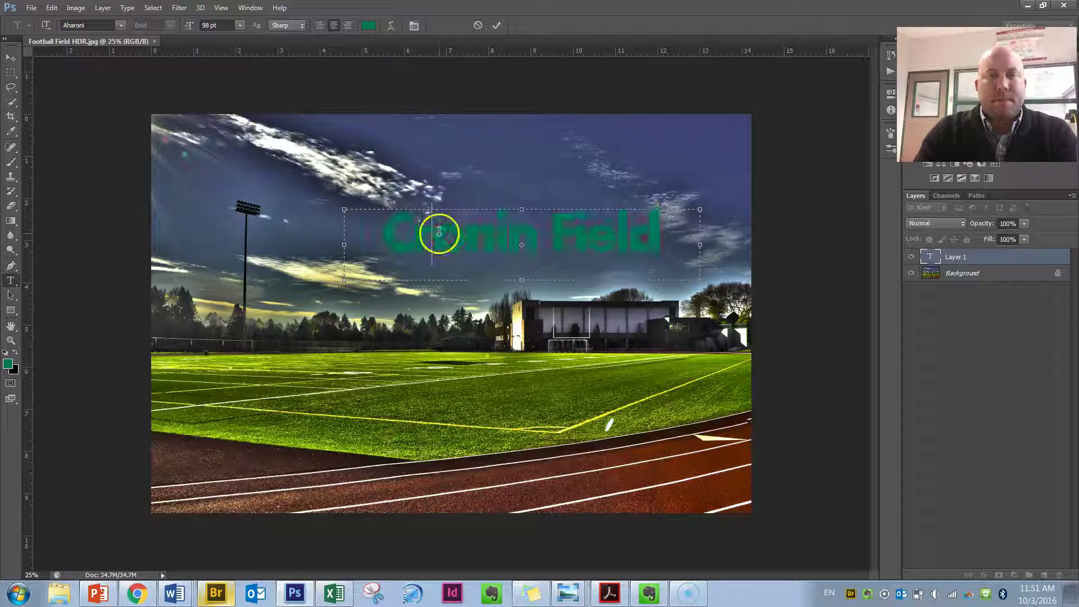
pyautogui.doubleClick(525, 239)
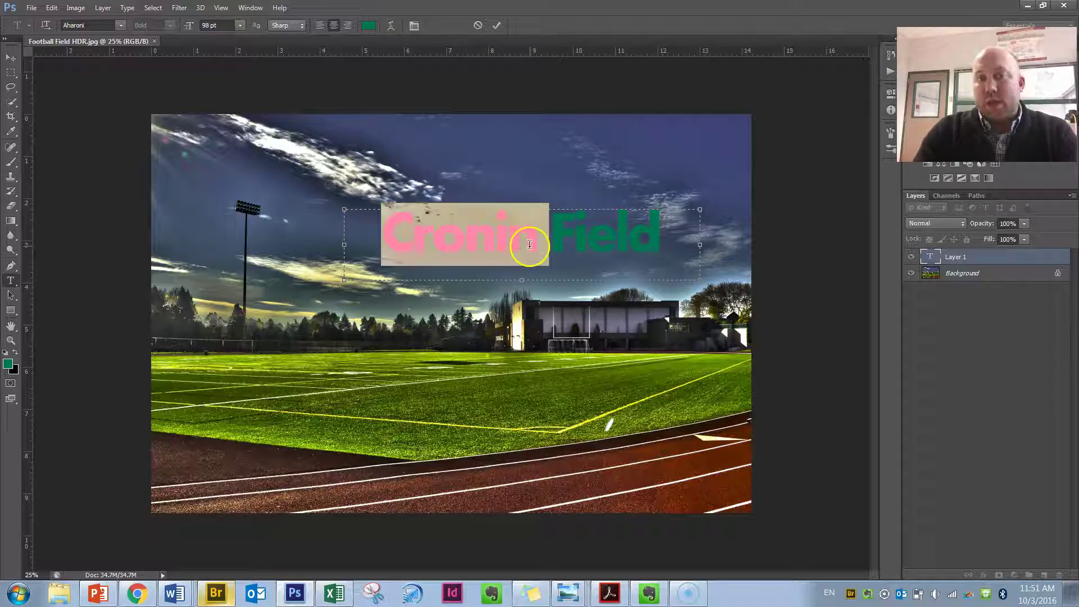
pyautogui.doubleClick(578, 243)
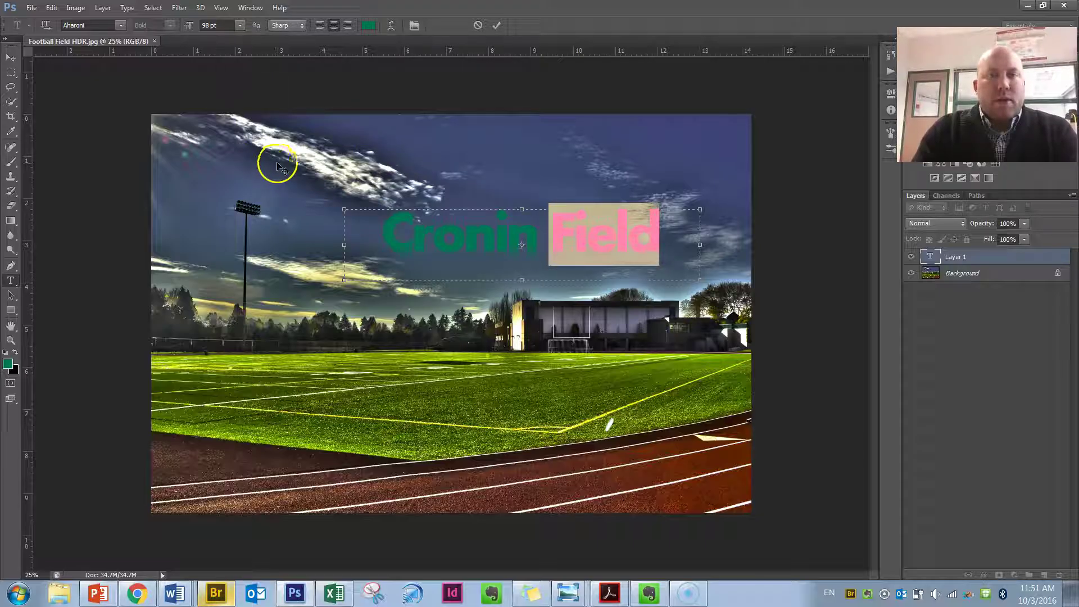
# Move the Cronin Field title to the upper right of the sky, keeping it above the Background layer
pyautogui.click(11, 57)
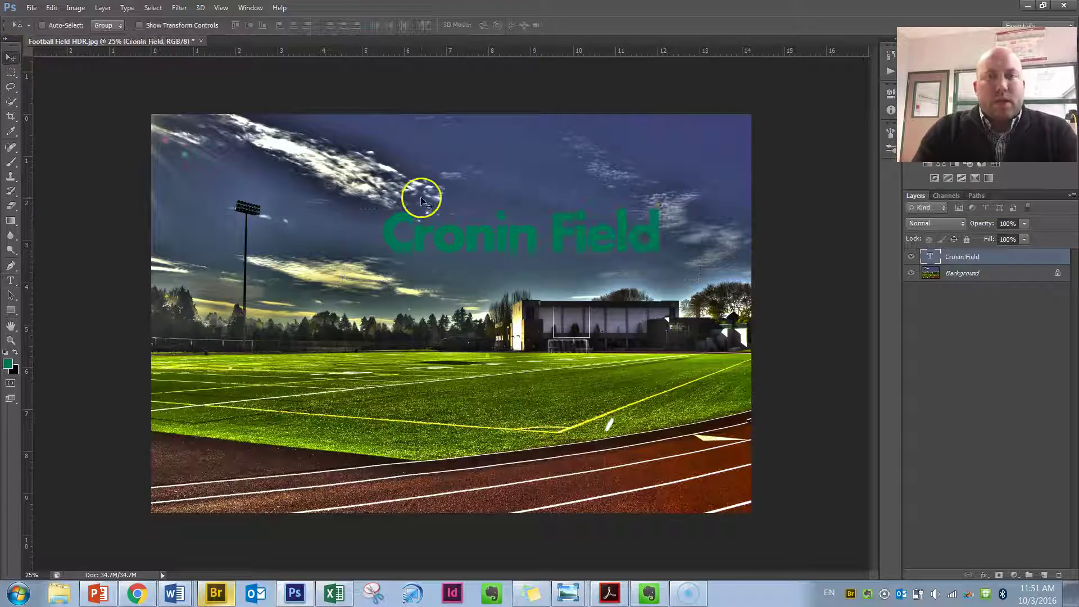
pyautogui.moveTo(474, 234); pyautogui.dragTo(542, 164)
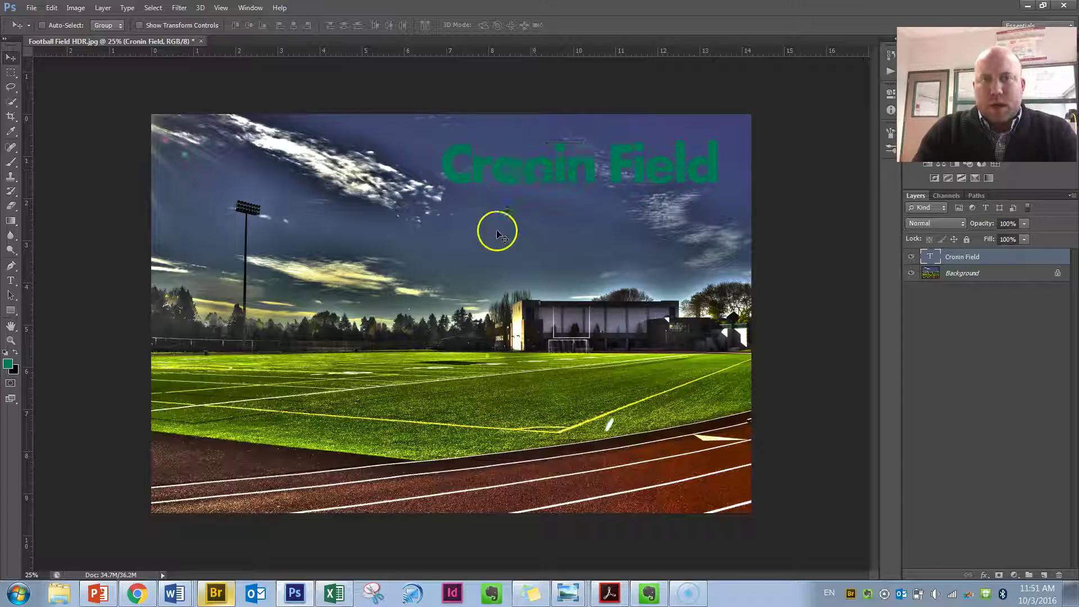
pyautogui.moveTo(654, 168); pyautogui.dragTo(513, 380)
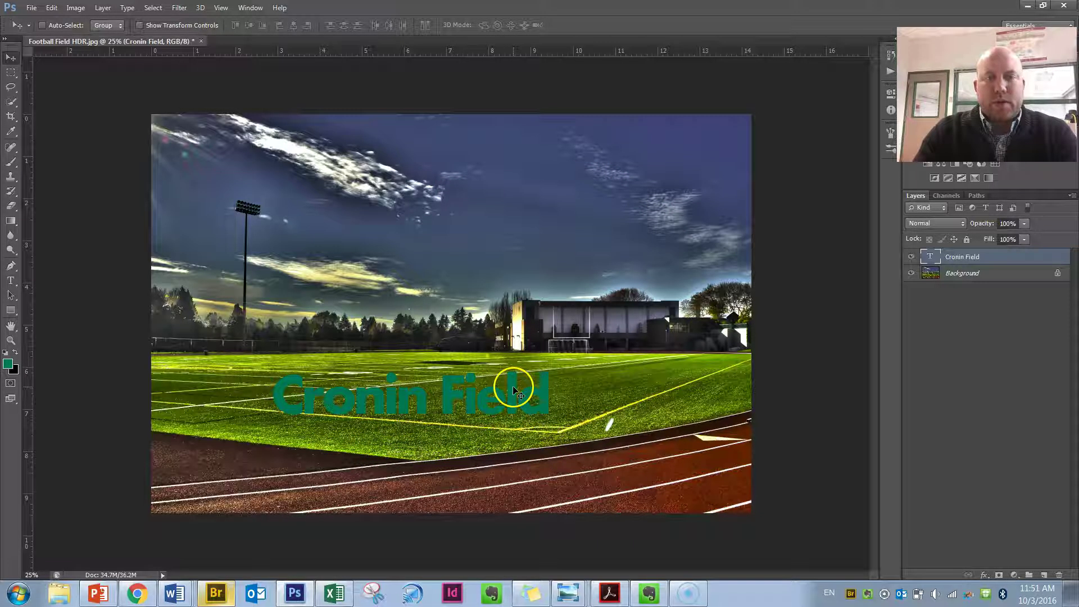
pyautogui.moveTo(463, 414); pyautogui.dragTo(631, 181)
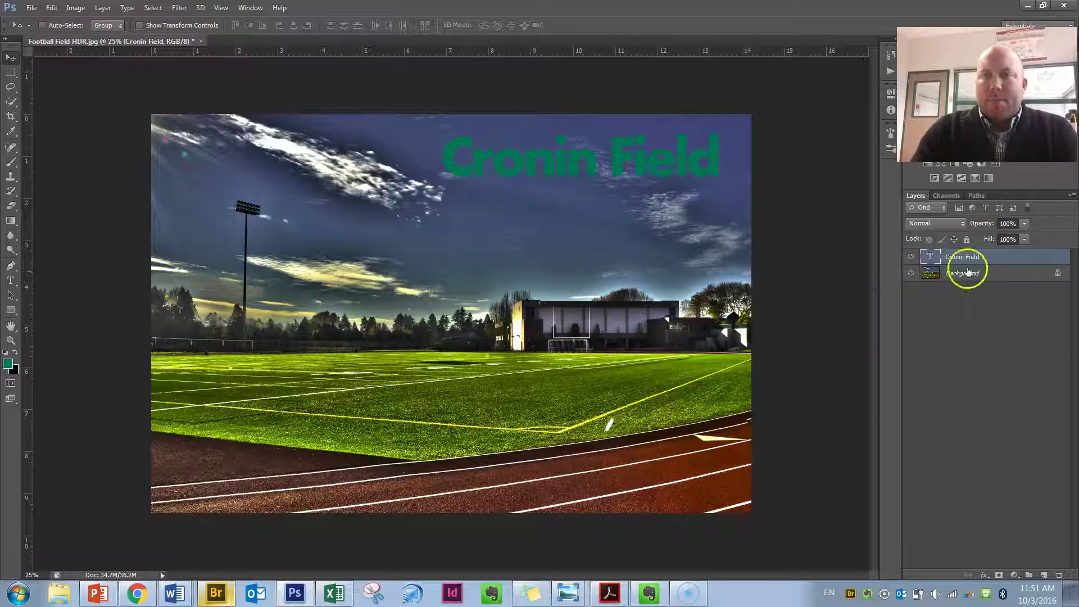
pyautogui.moveTo(1016, 258); pyautogui.dragTo(947, 248)
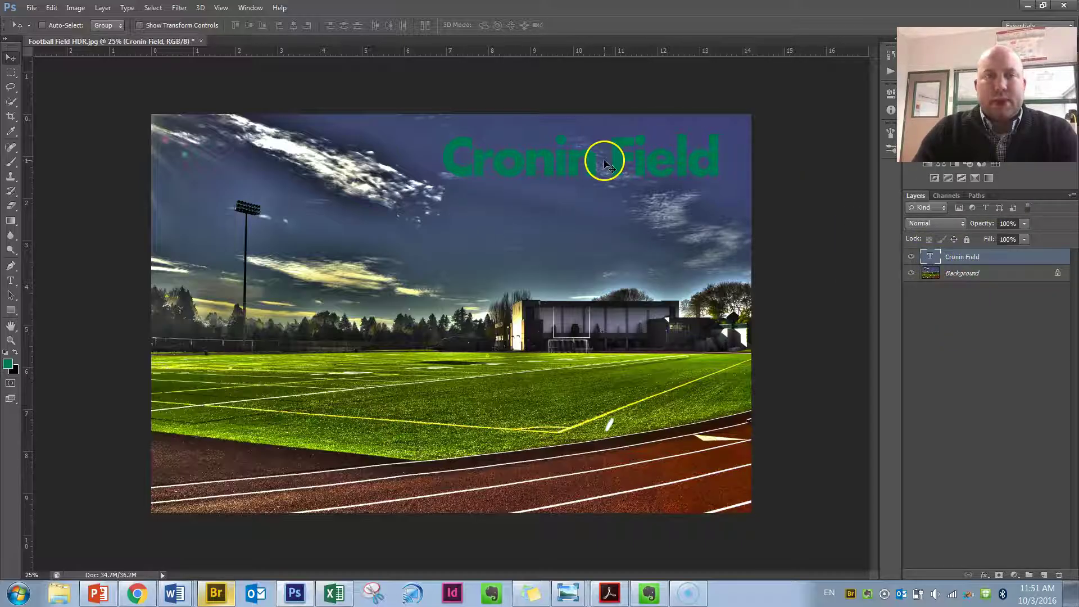
# Select the whole Cronin Field title line with the Type tool
pyautogui.click(10, 281)
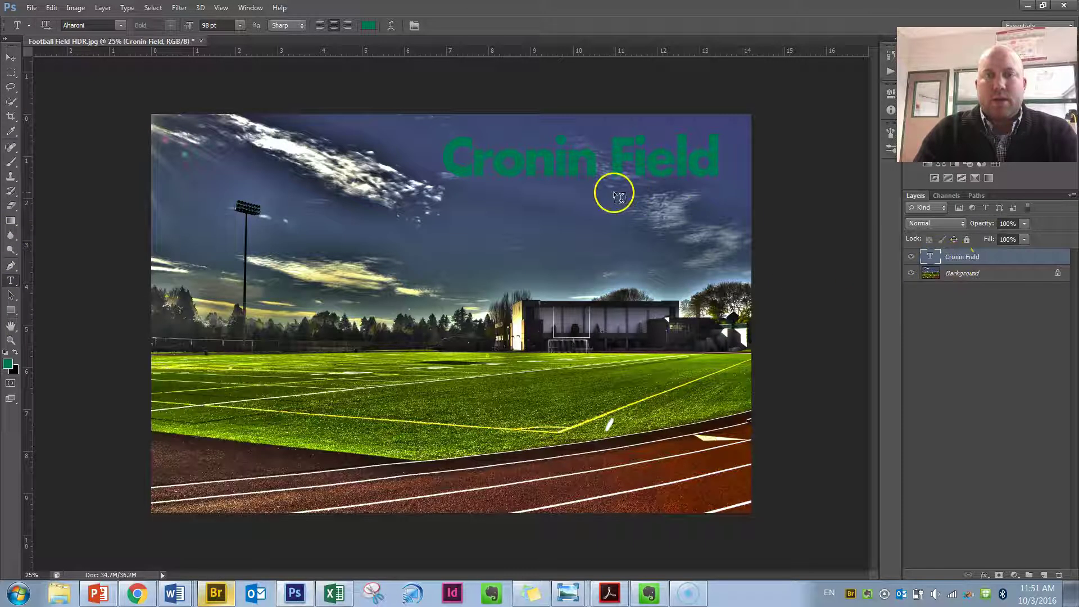
pyautogui.click(536, 162)
pyautogui.click(606, 170)
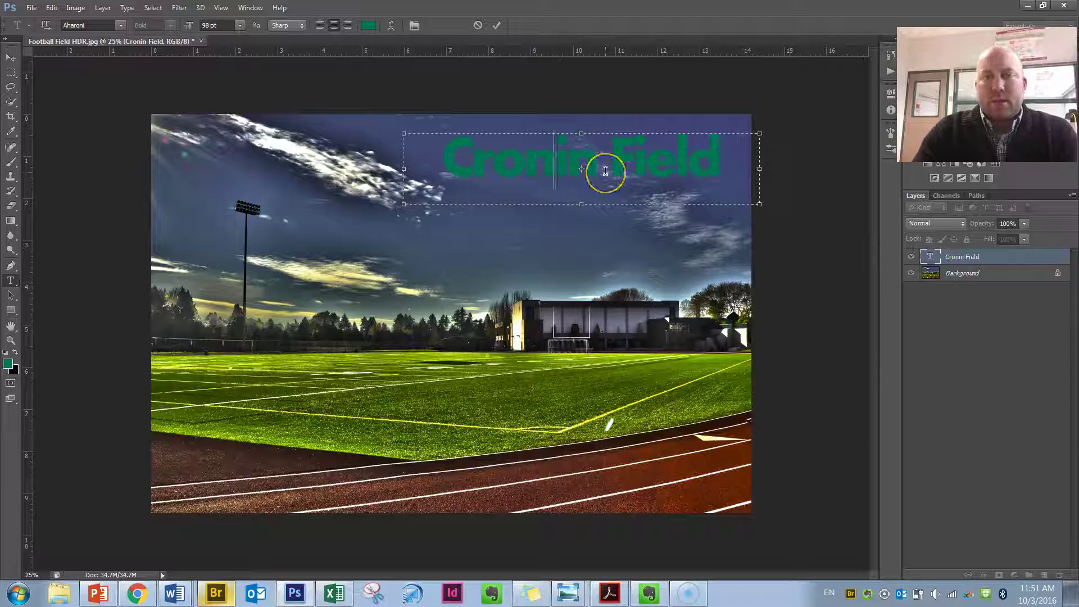
pyautogui.click(499, 162)
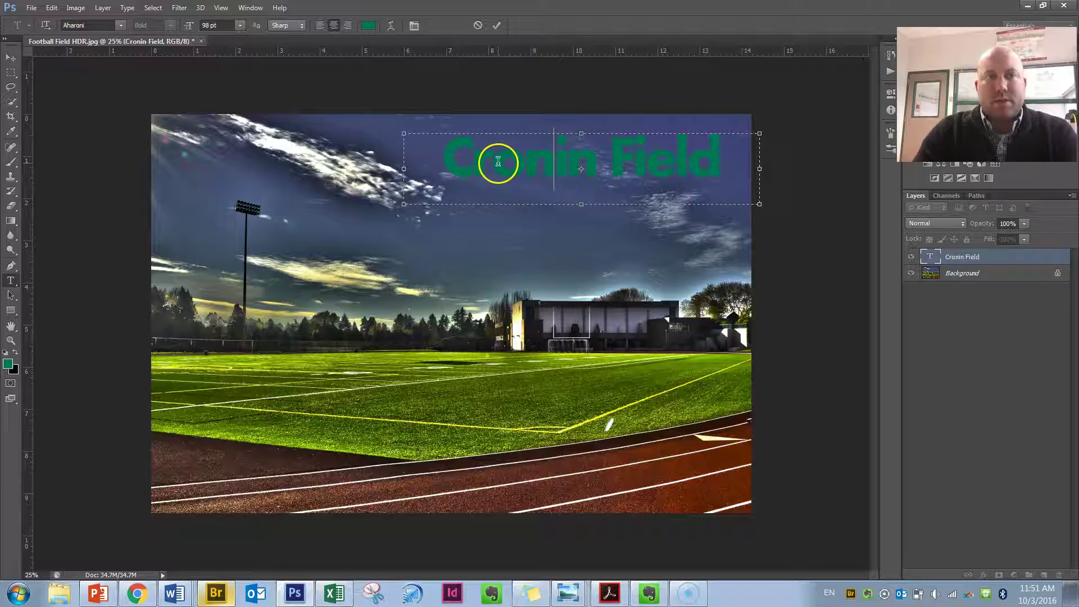
pyautogui.doubleClick(508, 165)
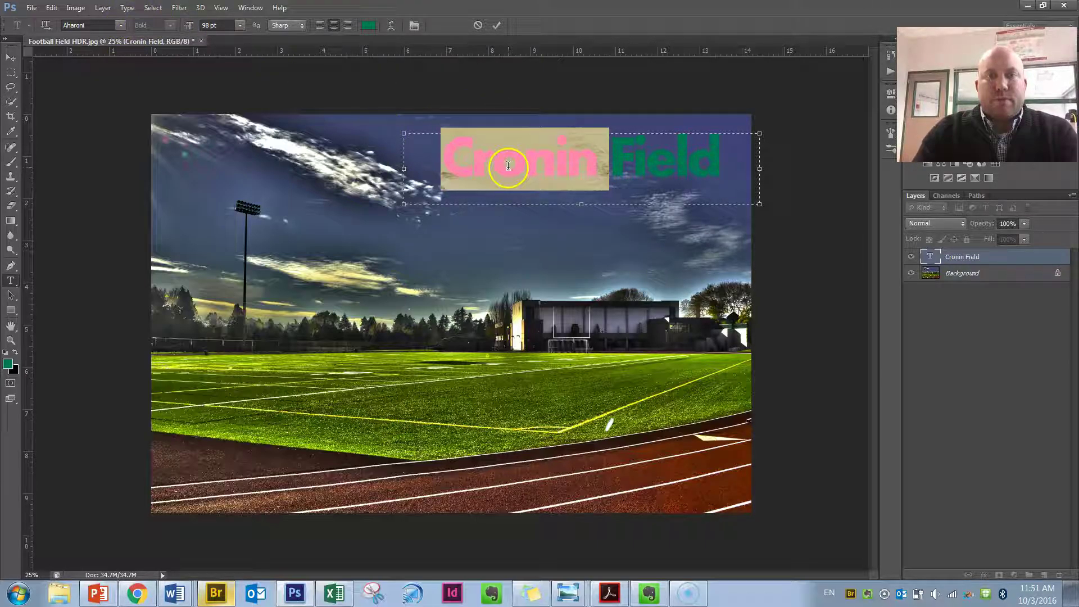
pyautogui.tripleClick(456, 162)
# Cycle through font families on the title until it is set in Narkisim
pyautogui.click(97, 25)
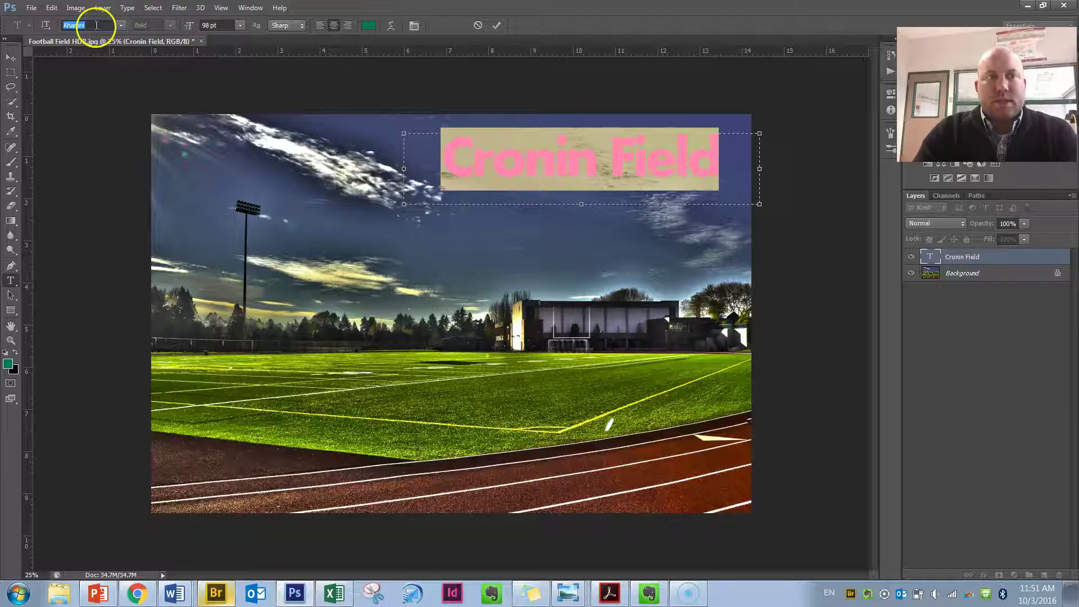
pyautogui.press('Down')
pyautogui.press('Down')
pyautogui.press('Down')
pyautogui.press('Down')
pyautogui.press('Down')
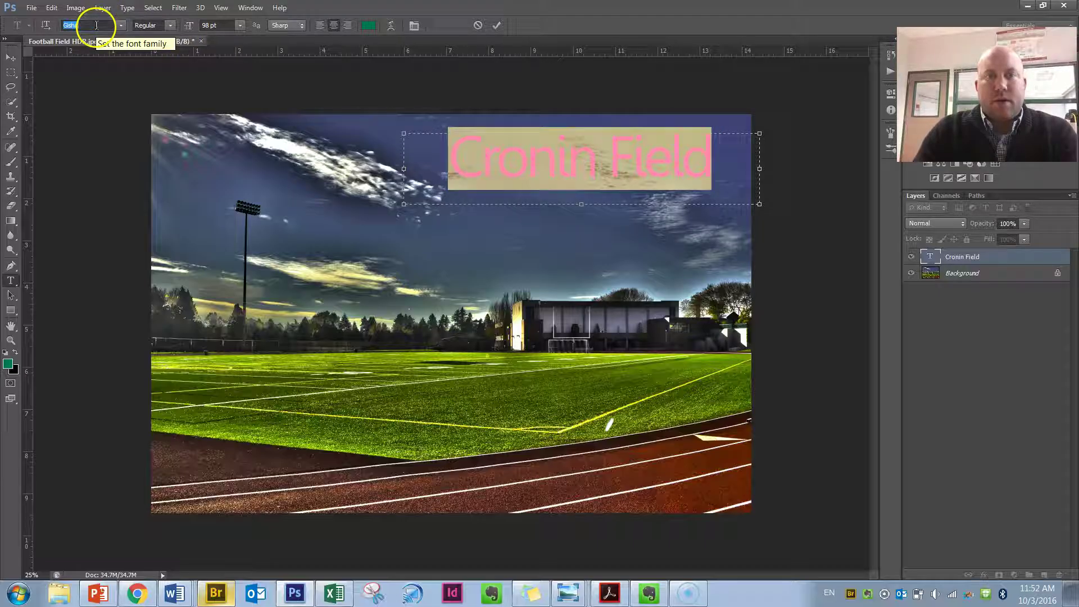
pyautogui.press('Down')
pyautogui.press('Down')
pyautogui.press('Down')
pyautogui.press('Down')
pyautogui.press('Down')
pyautogui.press('Down')
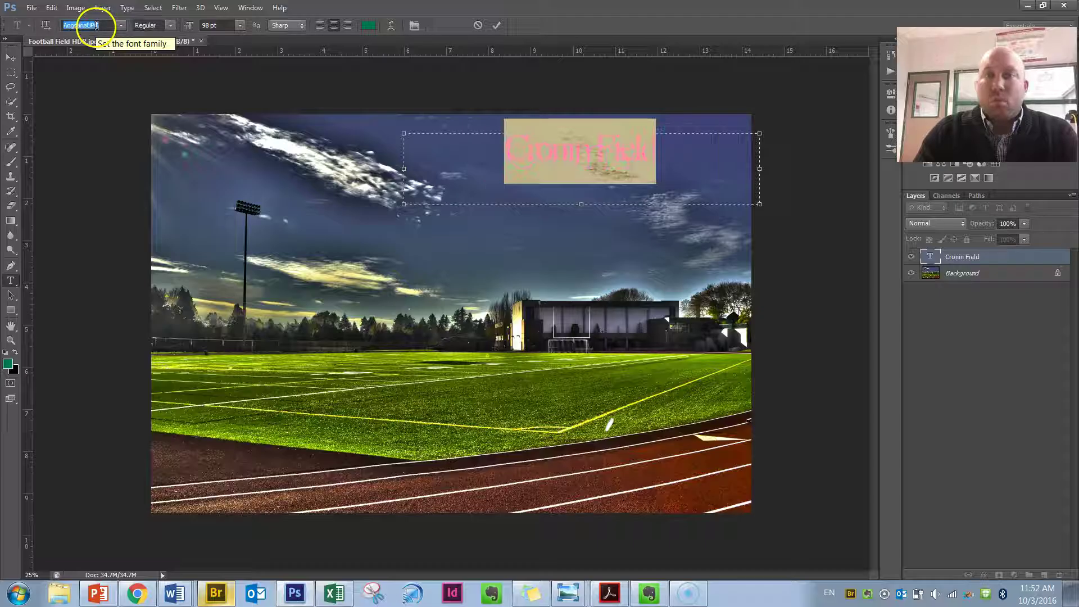
pyautogui.press('Down')
pyautogui.press('Down')
pyautogui.press('Down')
pyautogui.press('Down')
pyautogui.press('Down')
pyautogui.press('Down')
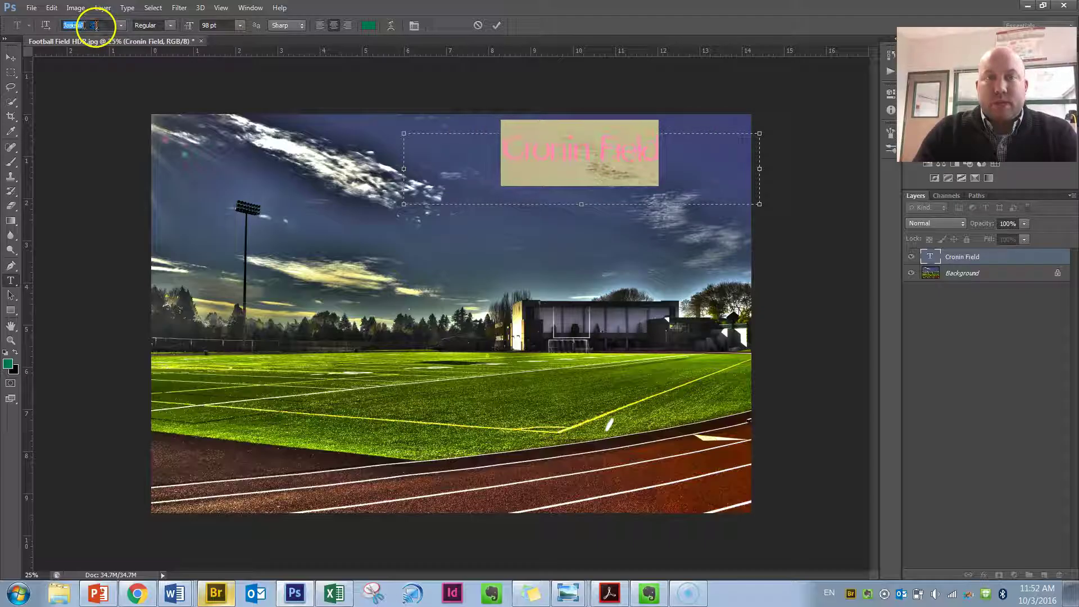
pyautogui.press('Down')
pyautogui.press('Down')
pyautogui.press('Down')
pyautogui.press('Down')
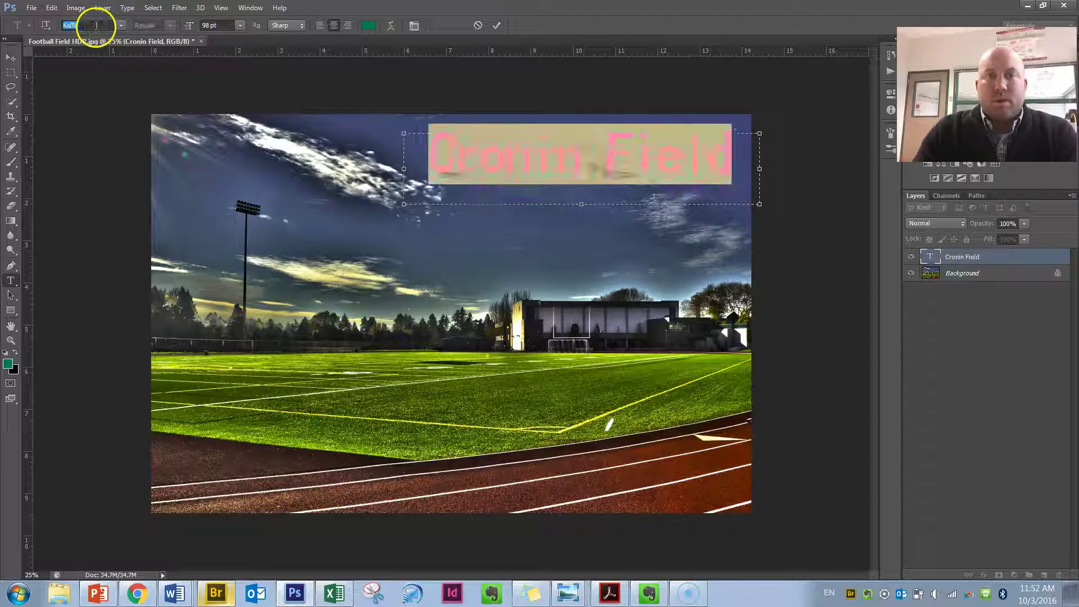
pyautogui.press('Down')
pyautogui.press('Down')
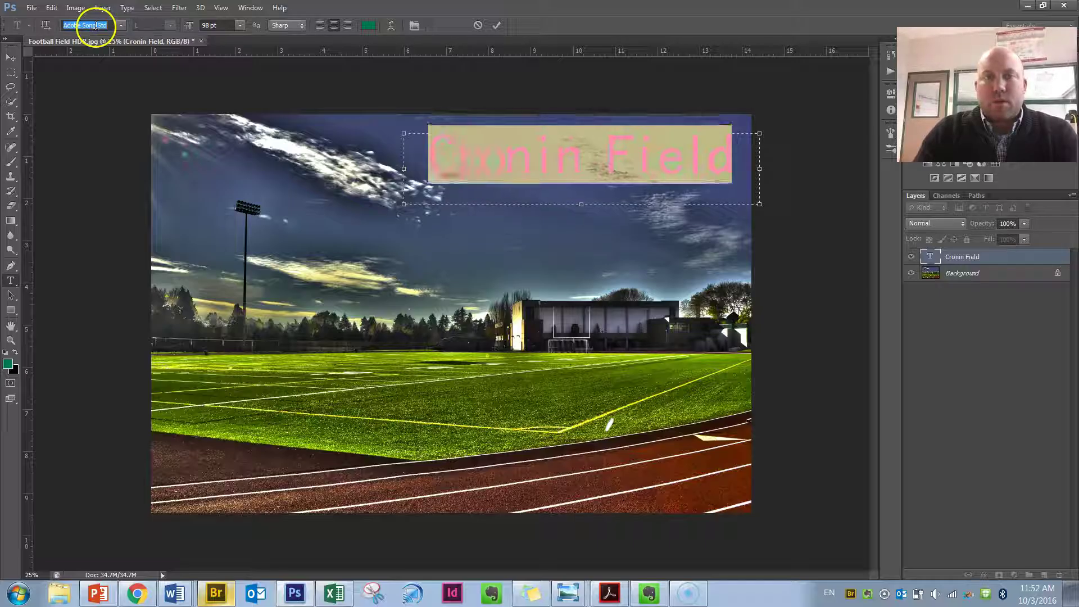
pyautogui.press('Down')
pyautogui.press('Down')
pyautogui.press('Down')
pyautogui.press('Down')
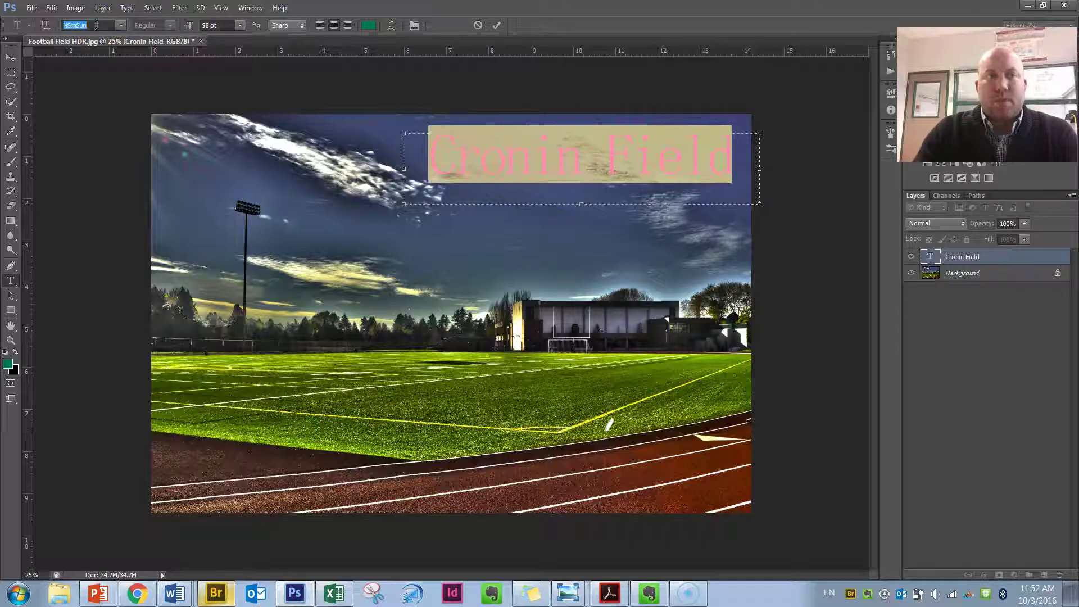
pyautogui.press('Down')
pyautogui.press('Down')
pyautogui.press('Down')
pyautogui.press('Down')
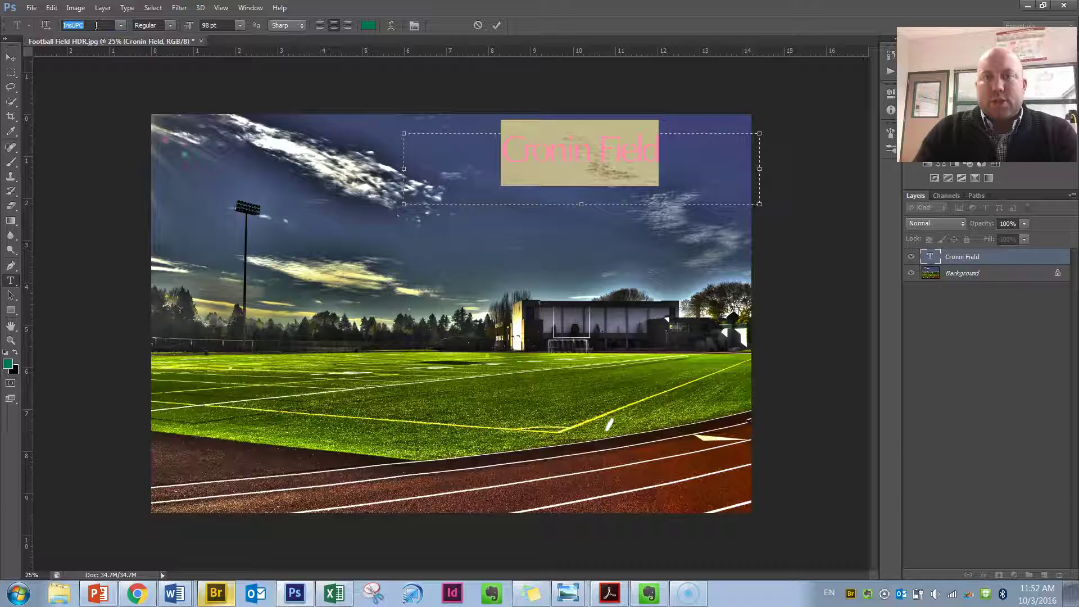
pyautogui.press('Down')
pyautogui.press('Down')
pyautogui.press('Down')
pyautogui.press('Down')
pyautogui.press('Down')
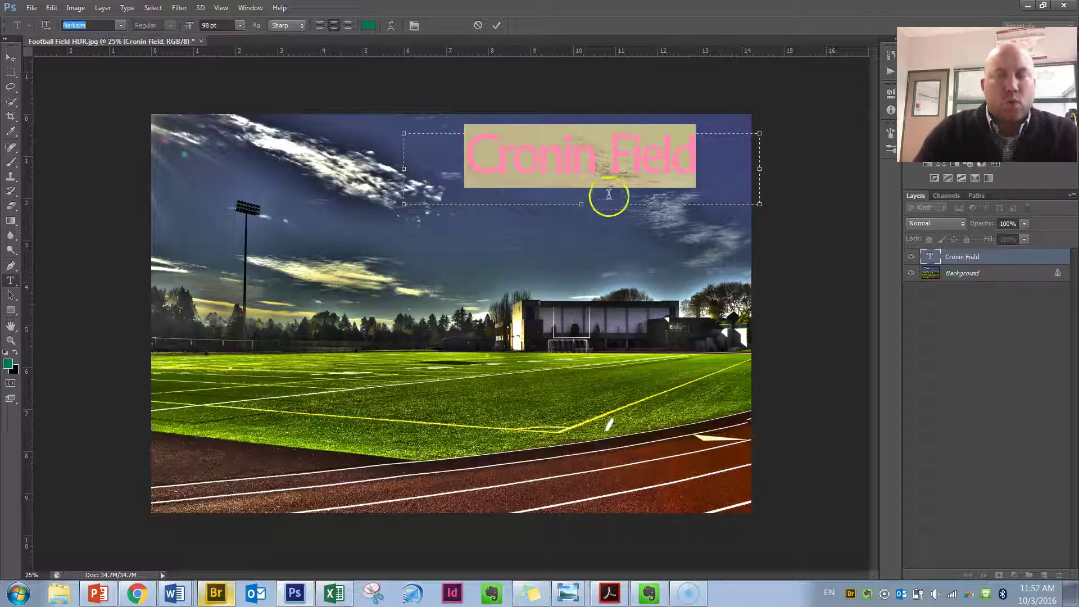
# Preview the new font on the title by deselecting it, then select the whole title again
pyautogui.click(600, 175)
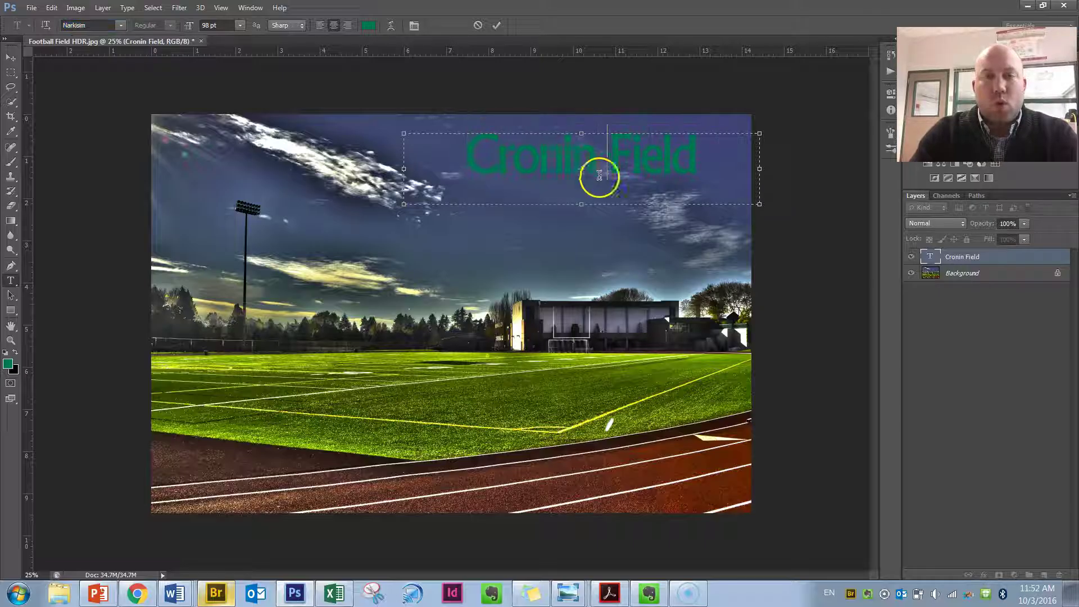
pyautogui.tripleClick(580, 171)
pyautogui.click(605, 166)
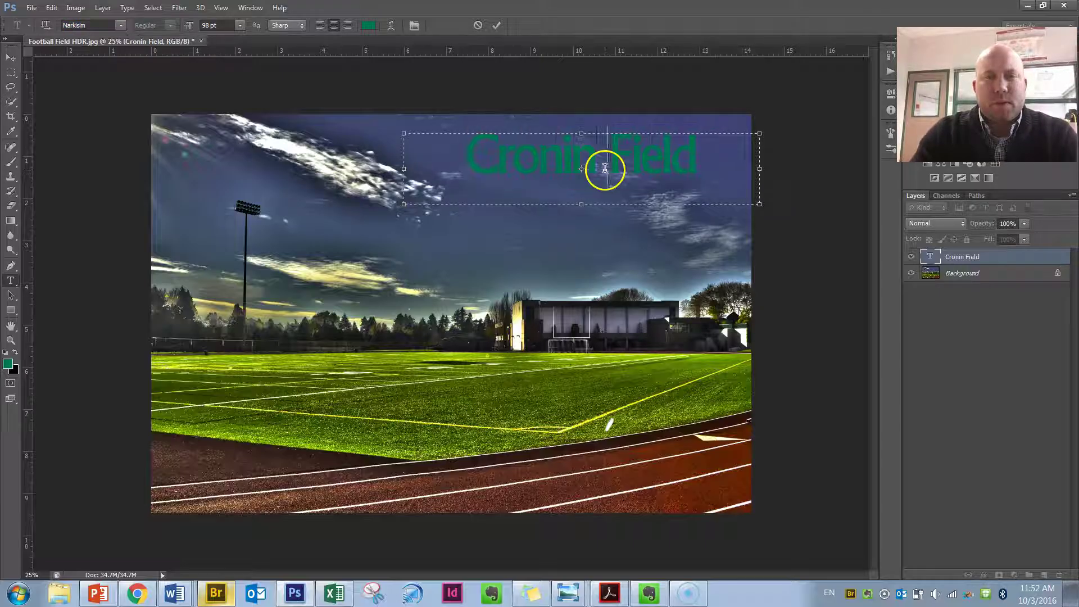
pyautogui.tripleClick(559, 167)
pyautogui.click(561, 165)
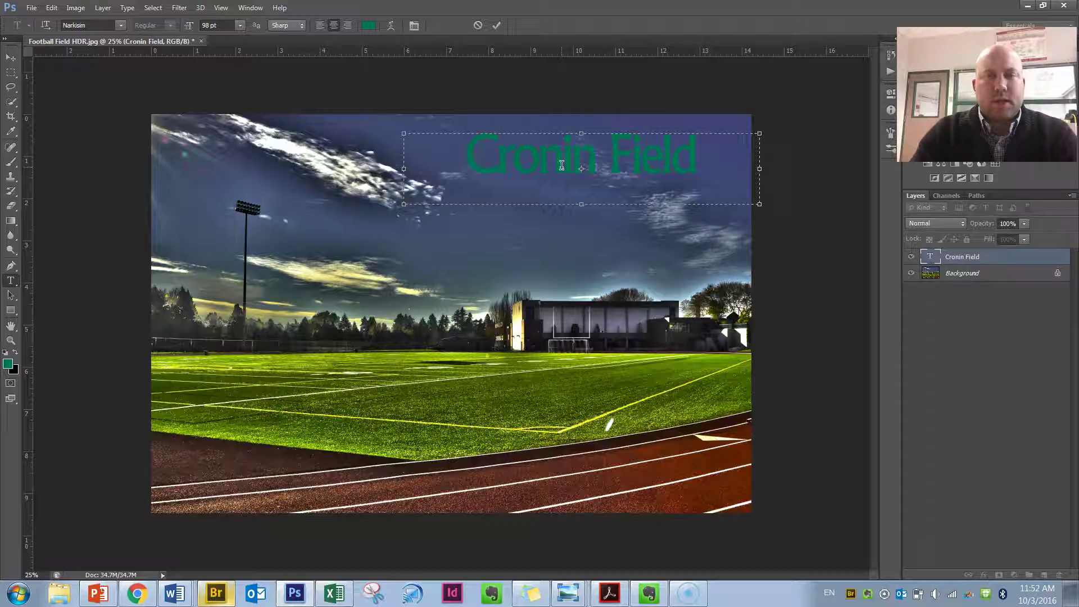
pyautogui.tripleClick(561, 165)
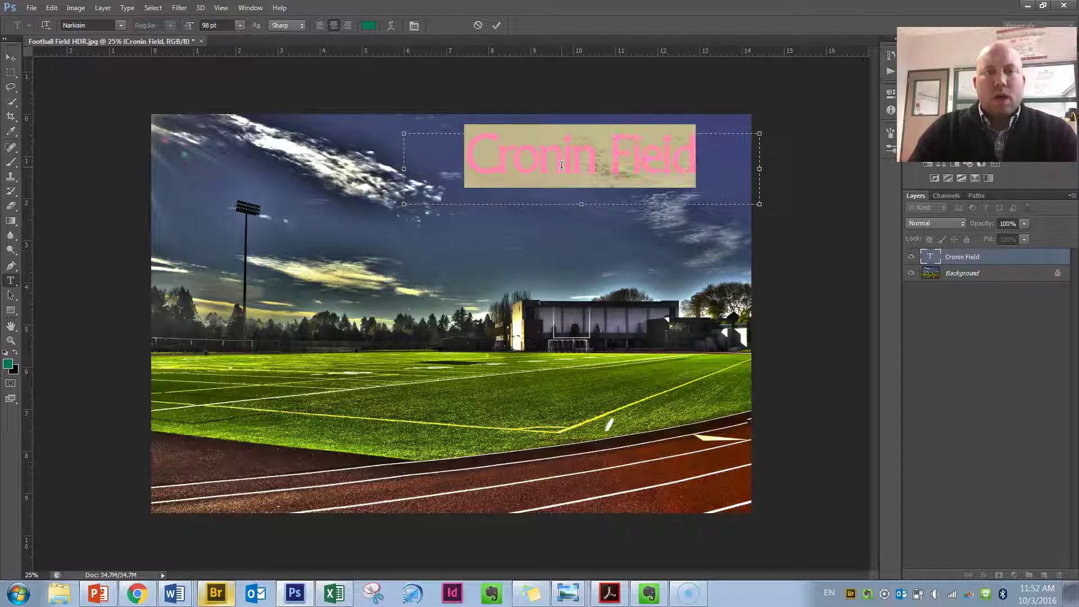
# Adjust the title's tracking with Alt+arrow keys until the letters are spaced wider
pyautogui.hotkey('alt', 'Left')
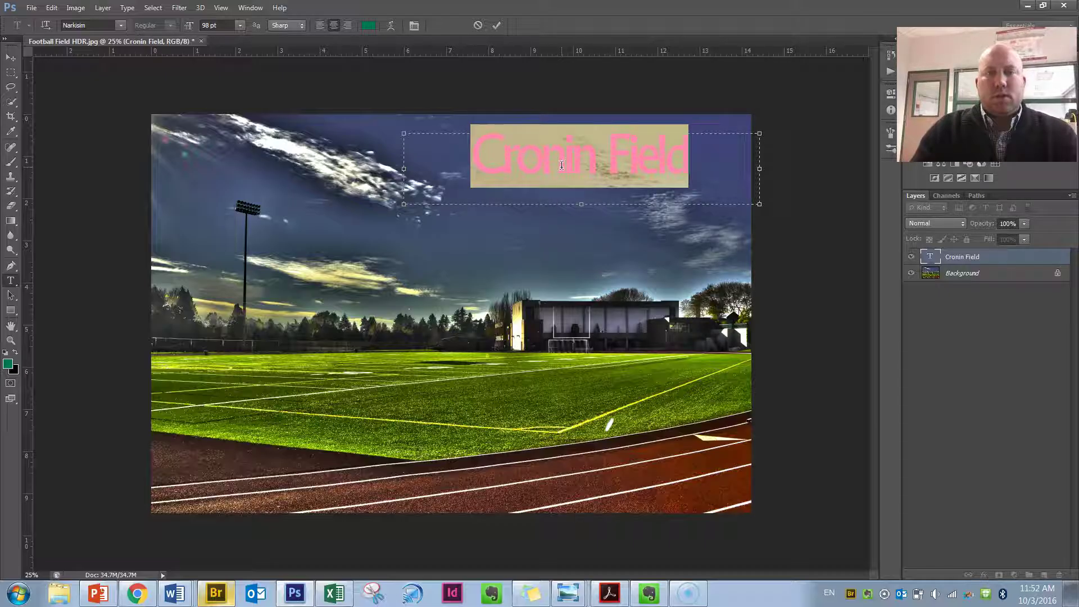
pyautogui.hotkey('alt', 'Left')
pyautogui.hotkey('alt', 'Left')
pyautogui.hotkey('alt', 'Right')
pyautogui.hotkey('alt', 'Right')
pyautogui.hotkey('alt', 'Right')
pyautogui.hotkey('alt', 'Right')
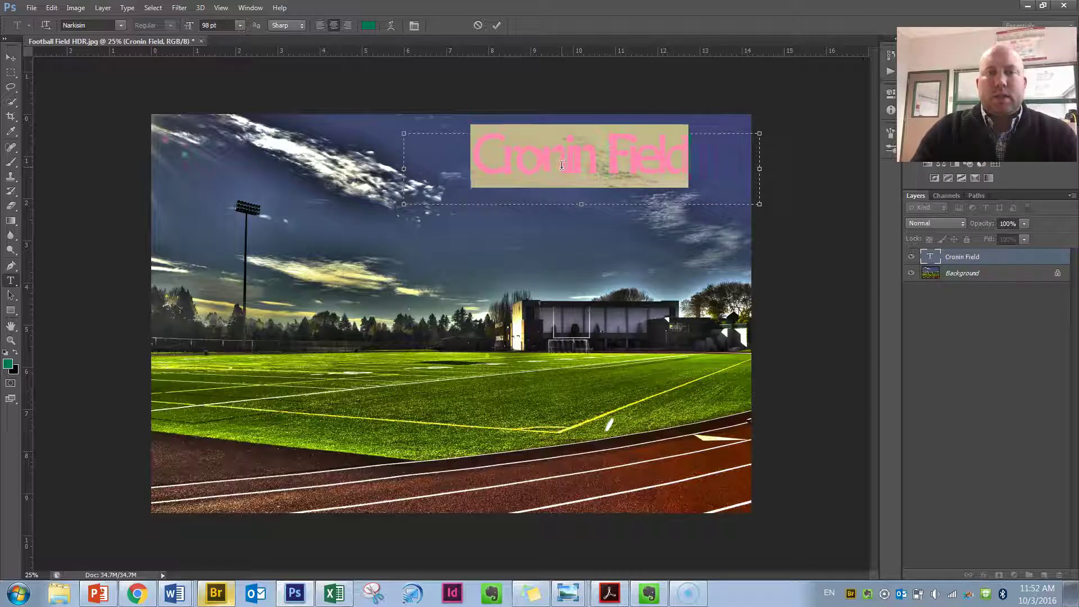
pyautogui.hotkey('alt', 'Right')
pyautogui.hotkey('alt', 'Right')
pyautogui.hotkey('alt', 'Right')
pyautogui.hotkey('alt', 'Left')
pyautogui.hotkey('alt', 'Left')
pyautogui.hotkey('alt', 'Left')
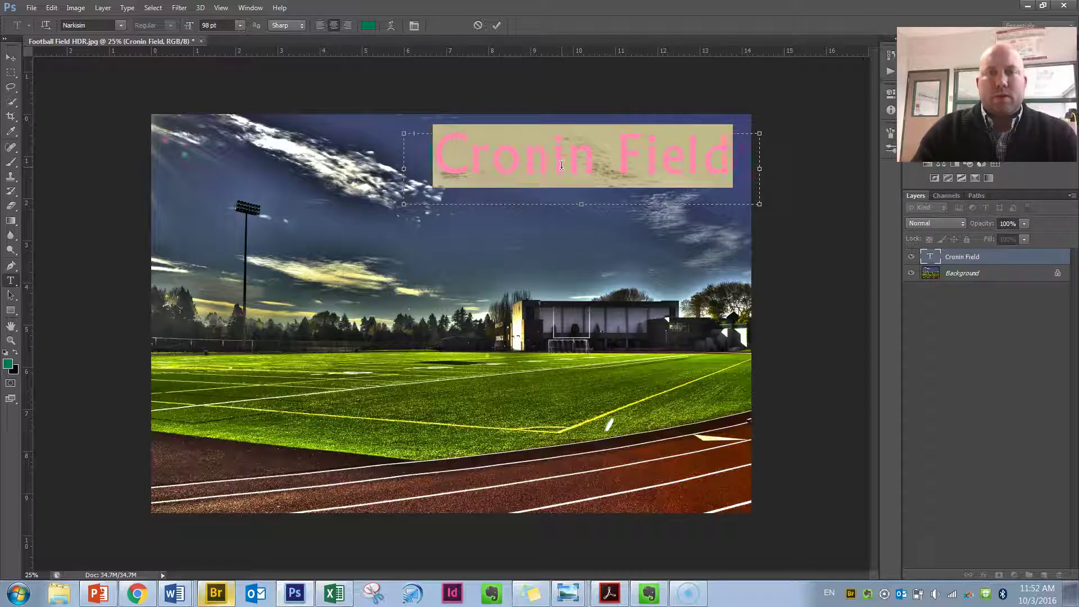
pyautogui.hotkey('alt', 'Left')
pyautogui.hotkey('alt', 'Left')
pyautogui.hotkey('alt', 'Left')
pyautogui.hotkey('alt', 'Right')
pyautogui.hotkey('alt', 'Right')
pyautogui.hotkey('alt', 'Right')
pyautogui.hotkey('alt', 'Right')
pyautogui.hotkey('alt', 'Right')
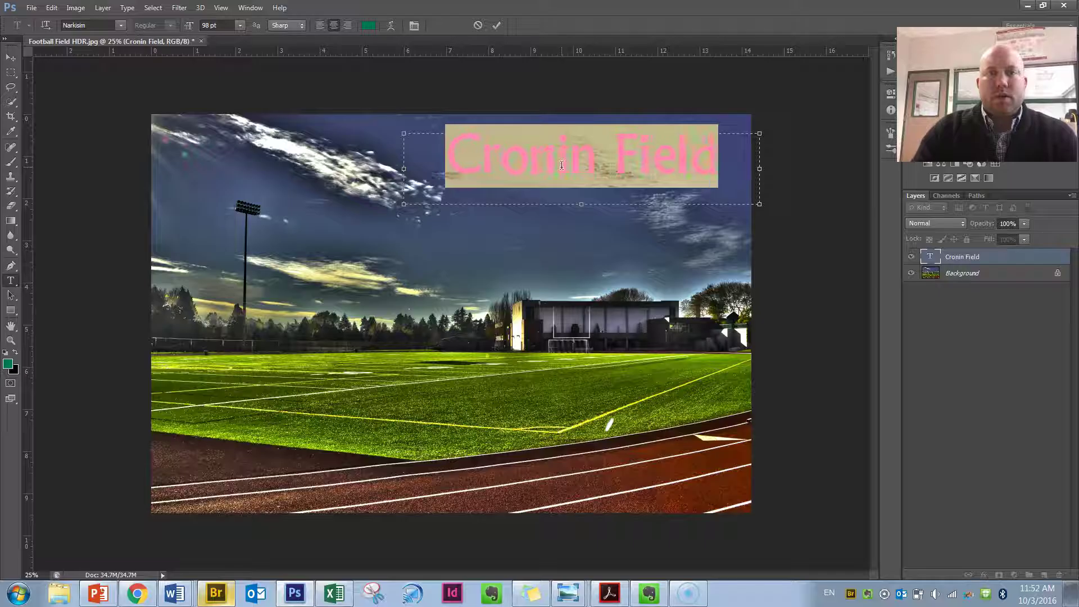
pyautogui.hotkey('alt', 'Left')
pyautogui.hotkey('alt', 'Left')
pyautogui.hotkey('alt', 'Left')
pyautogui.hotkey('alt', 'Right')
pyautogui.hotkey('alt', 'Right')
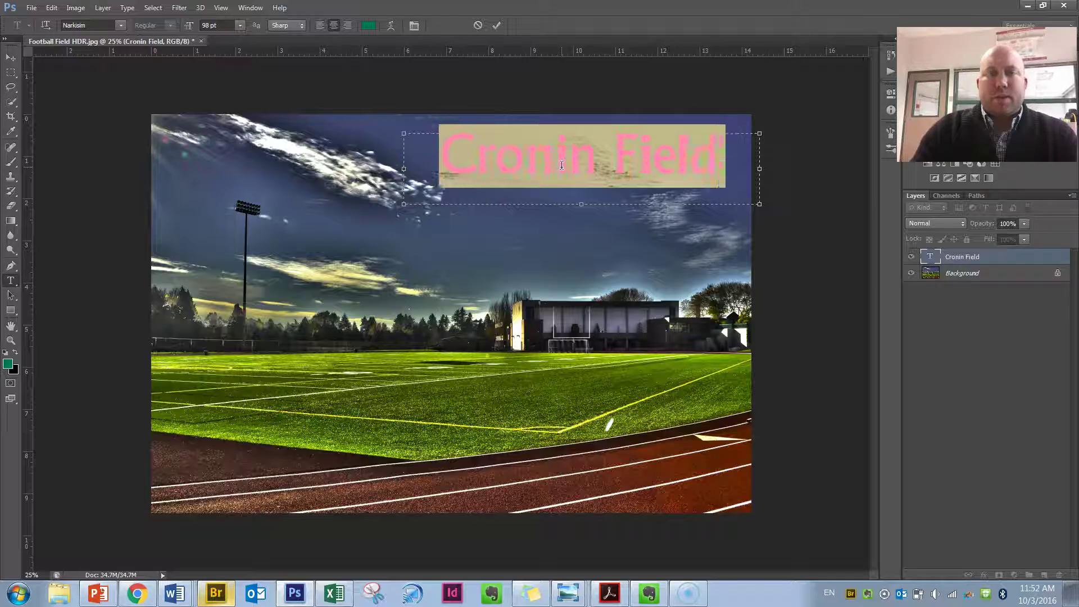
pyautogui.hotkey('alt', 'Right')
pyautogui.hotkey('alt', 'Left')
pyautogui.hotkey('alt', 'Left')
pyautogui.hotkey('alt', 'Left')
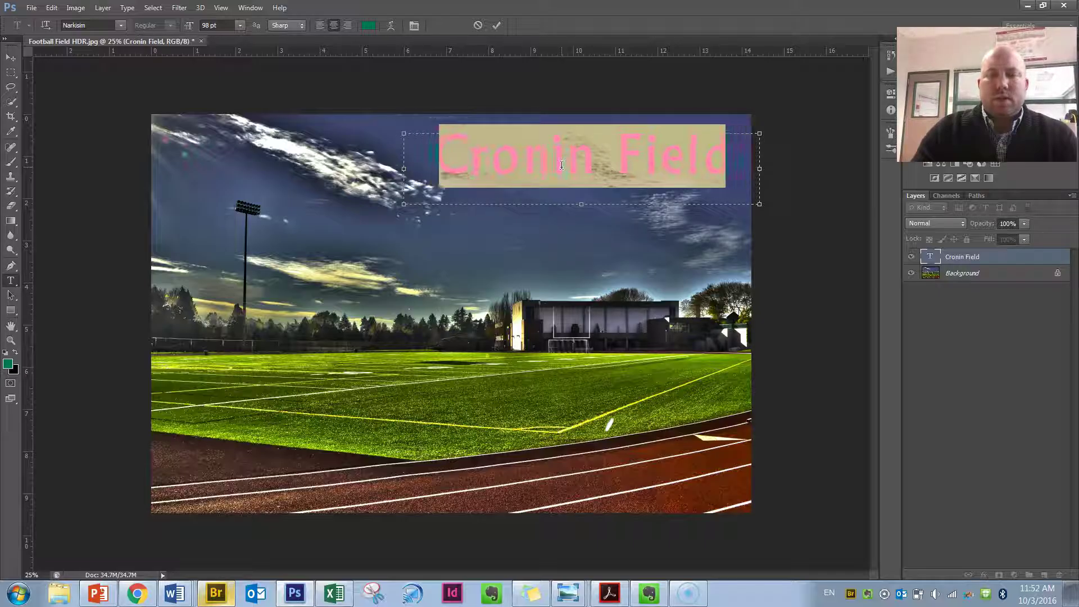
pyautogui.hotkey('alt', 'Right')
pyautogui.hotkey('alt', 'Right')
pyautogui.hotkey('alt', 'Right')
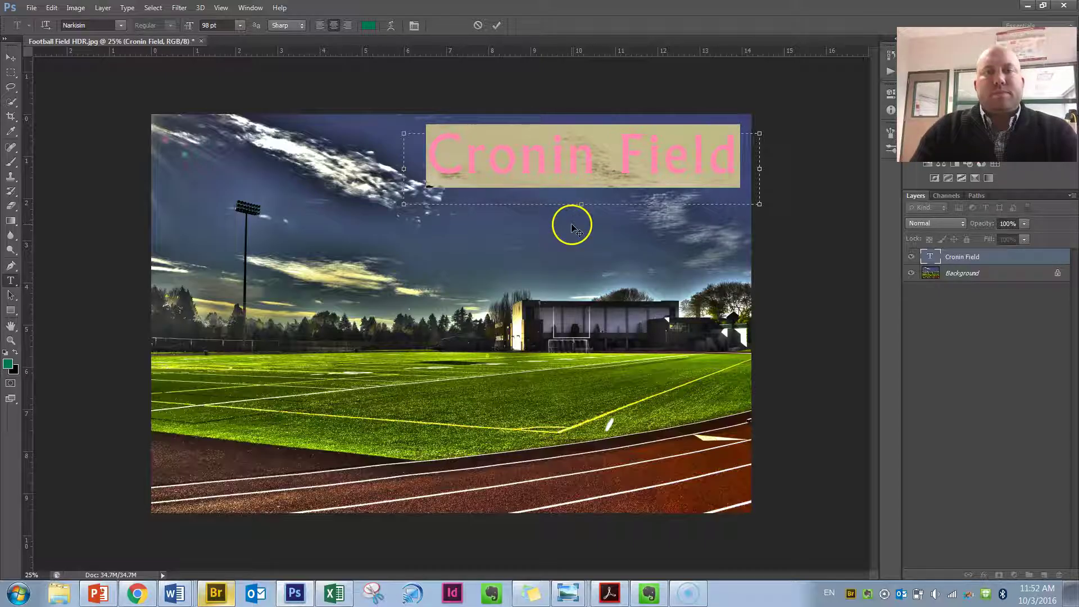
# Commit the title edits with the Move tool and open the layer effects list
pyautogui.click(595, 173)
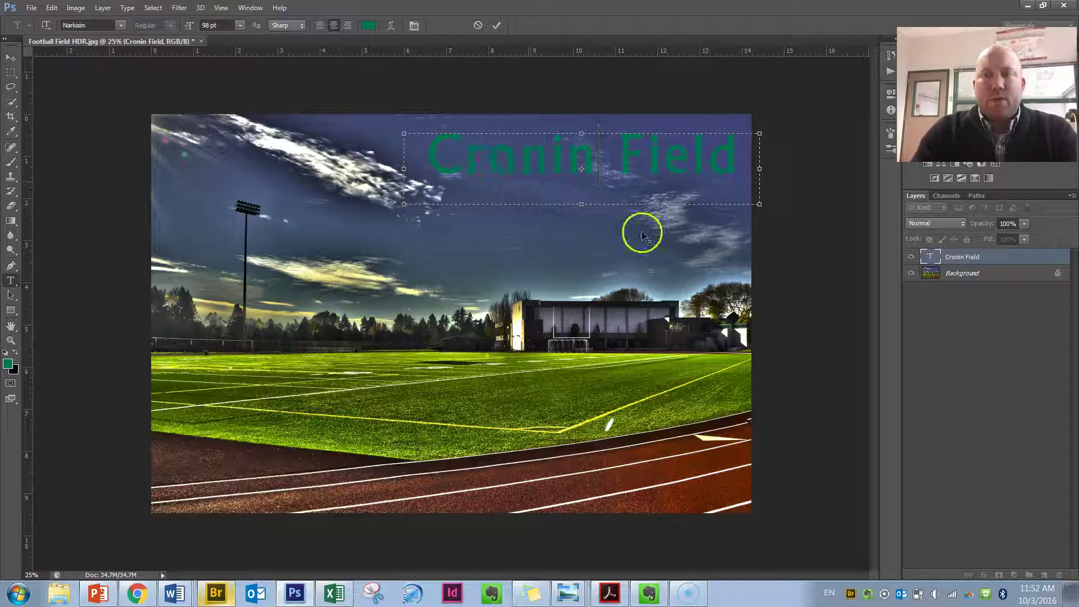
pyautogui.click(11, 57)
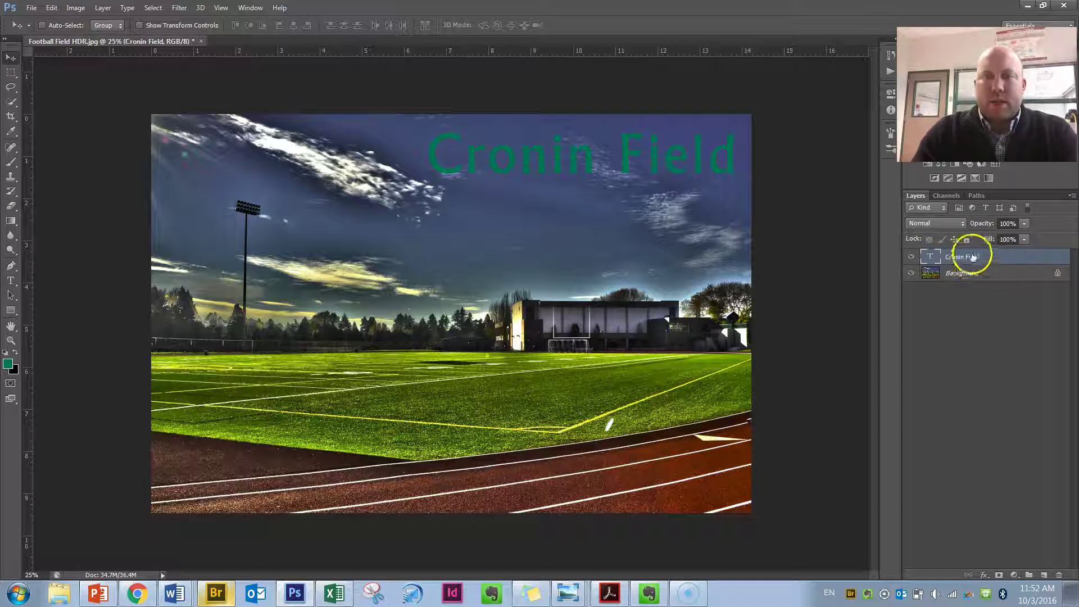
pyautogui.click(984, 575)
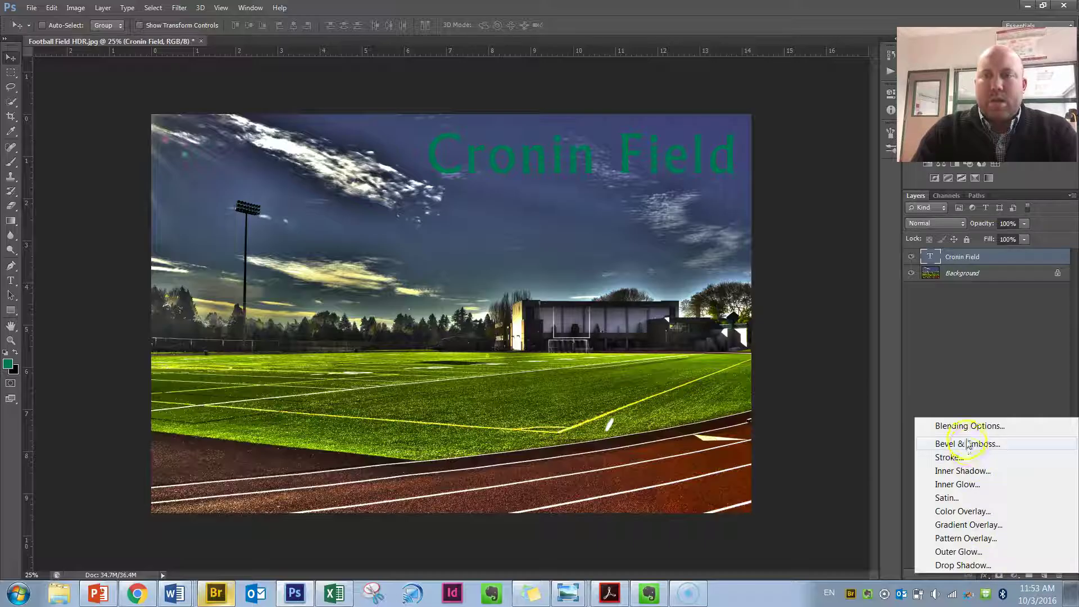
# Add a drop shadow to the title: 47% opacity, 36° angle, 55 px distance, 100% spread, 10 px size
pyautogui.click(977, 566)
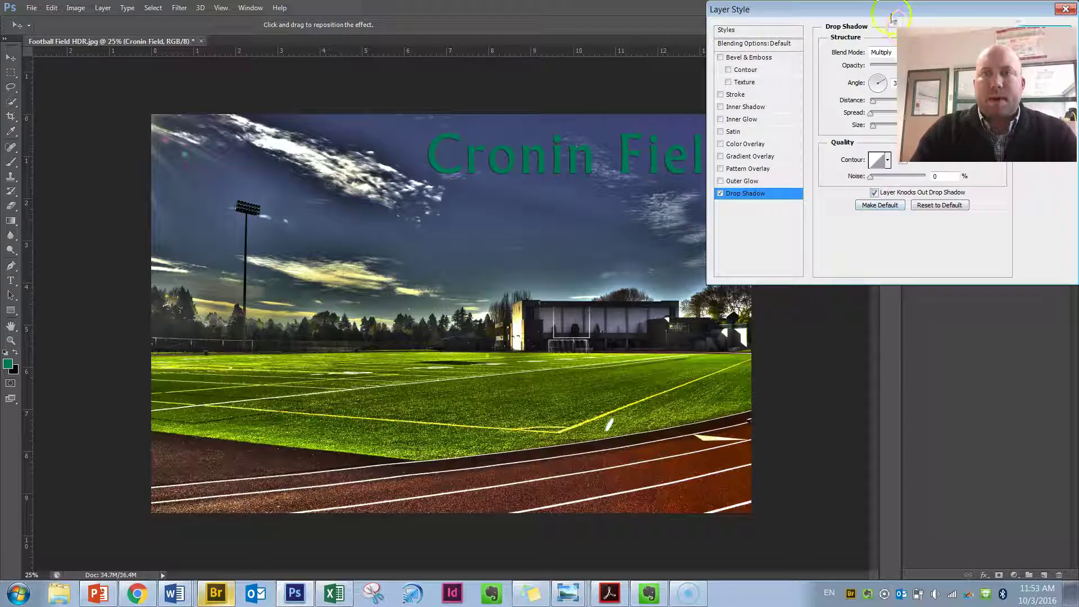
pyautogui.moveTo(893, 17); pyautogui.dragTo(254, 259)
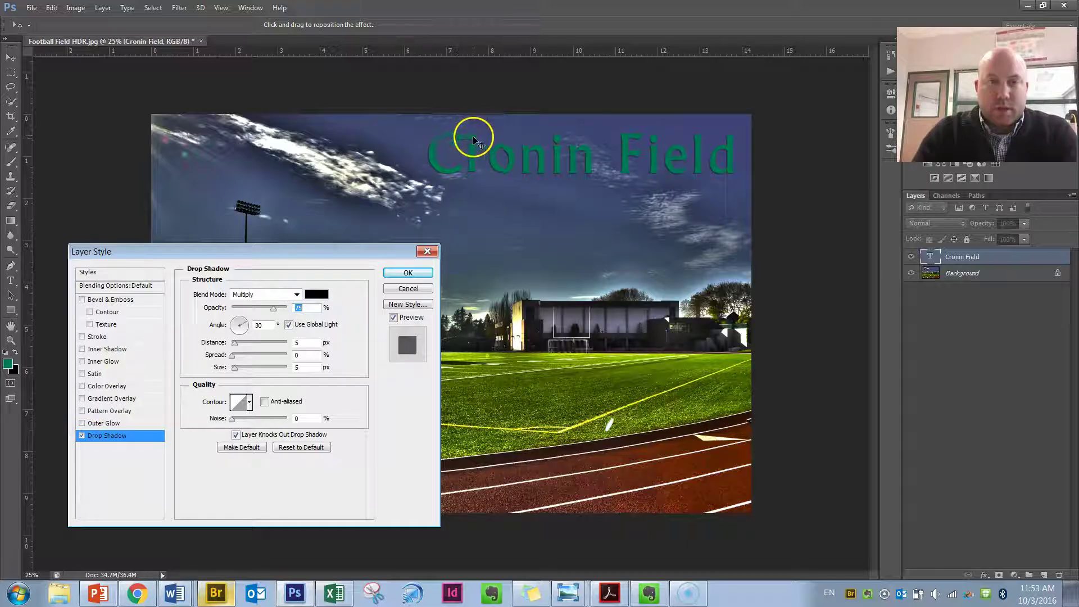
pyautogui.click(82, 436)
pyautogui.click(82, 436)
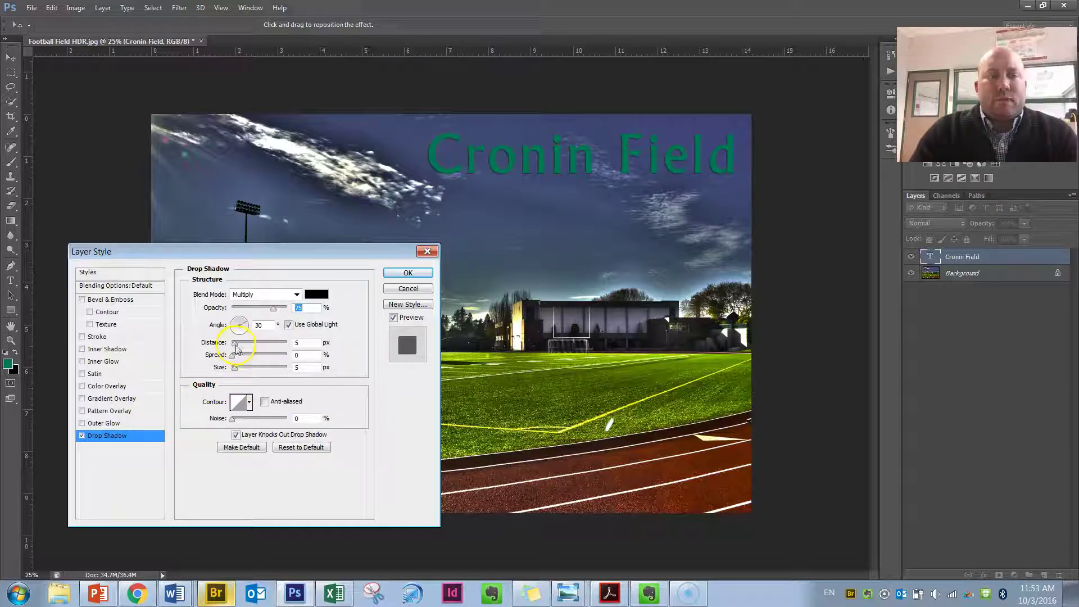
pyautogui.moveTo(236, 344); pyautogui.dragTo(262, 364)
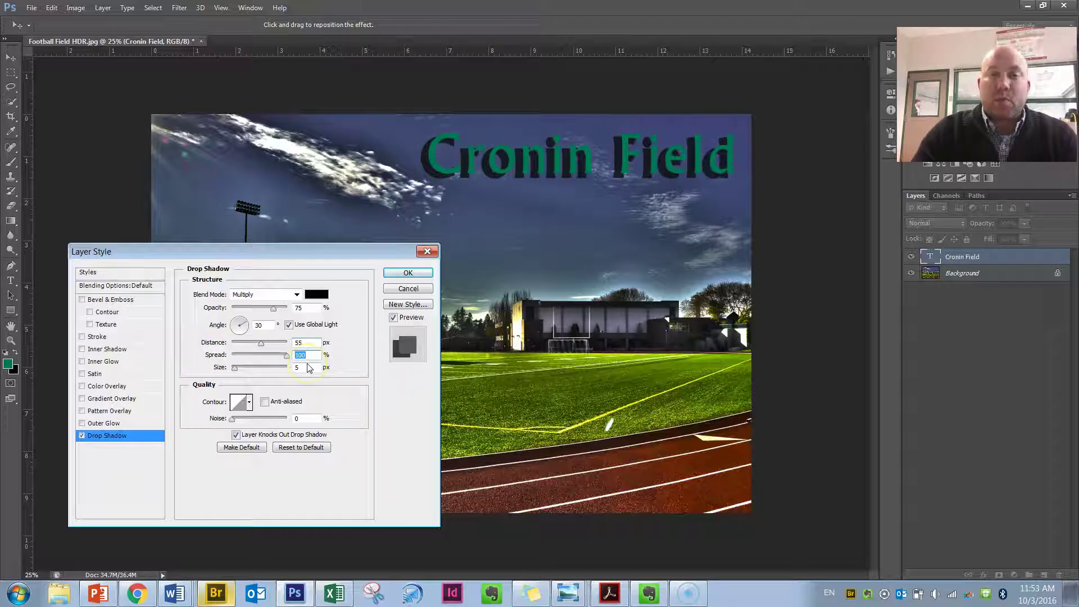
pyautogui.moveTo(237, 373)
pyautogui.mouseDown()
pyautogui.moveTo(290, 375)
pyautogui.moveTo(238, 376)
pyautogui.mouseUp()
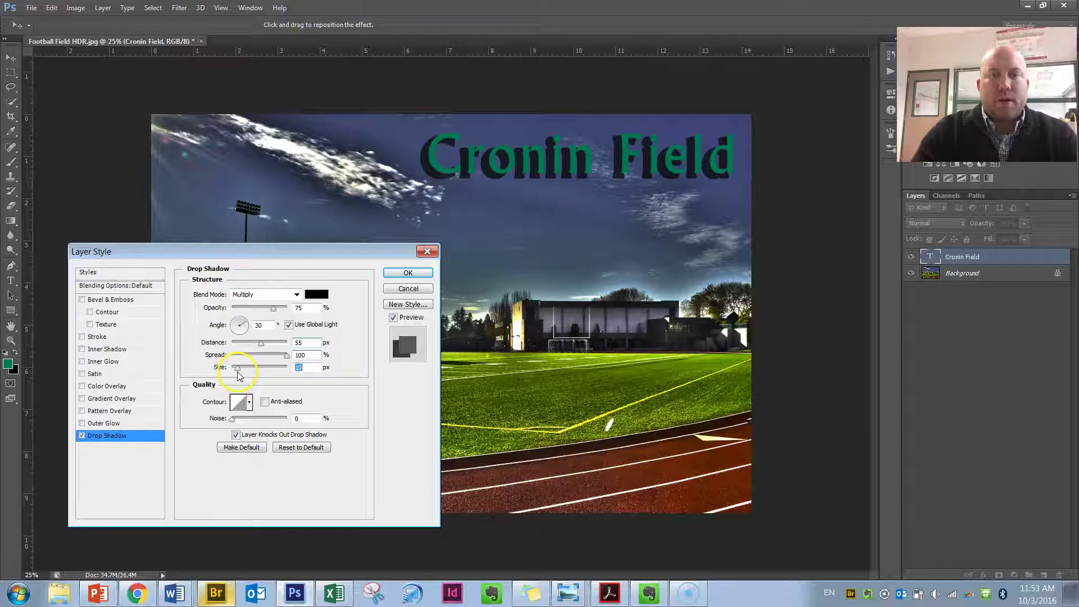
pyautogui.moveTo(245, 327)
pyautogui.mouseDown()
pyautogui.moveTo(241, 314)
pyautogui.moveTo(242, 339)
pyautogui.moveTo(253, 313)
pyautogui.moveTo(298, 312)
pyautogui.moveTo(253, 313)
pyautogui.mouseUp()
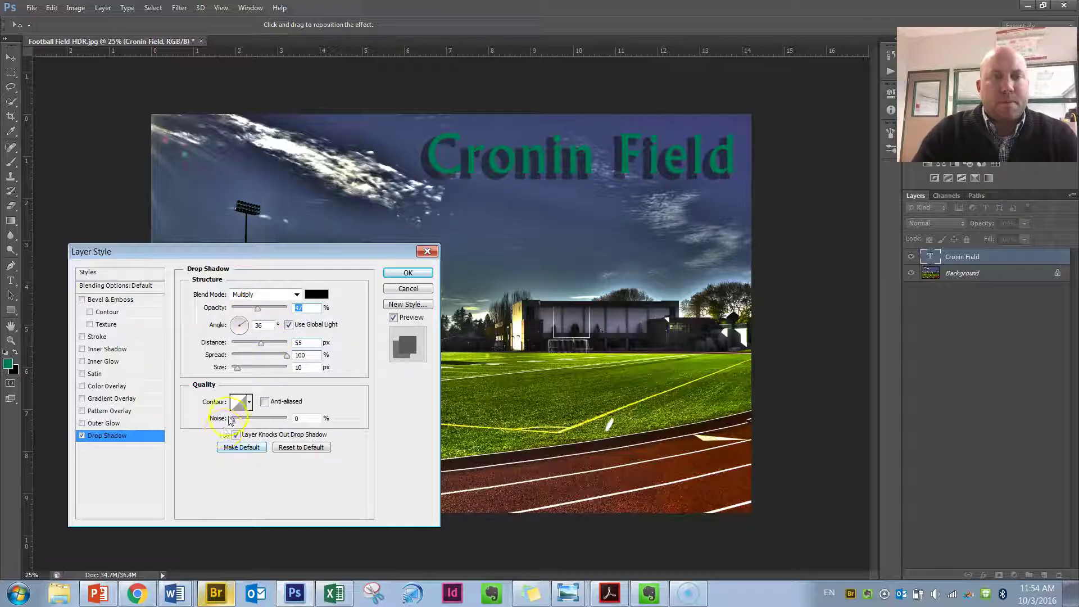
# Replace the title's drop shadow with an outer glow at 75% opacity, 5 px size
pyautogui.click(82, 436)
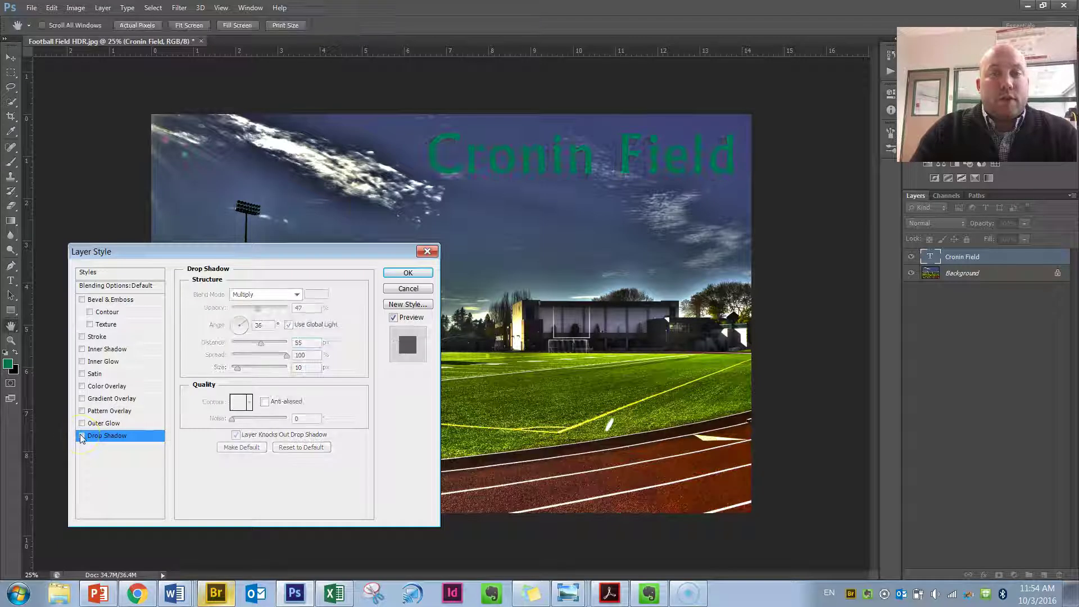
pyautogui.click(82, 423)
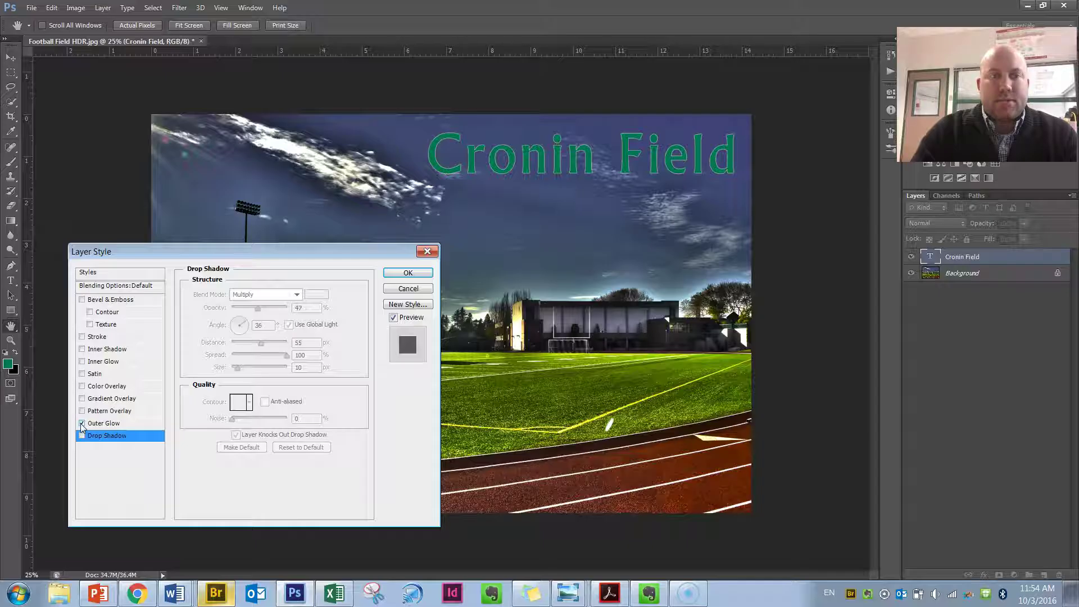
pyautogui.click(92, 424)
pyautogui.click(103, 436)
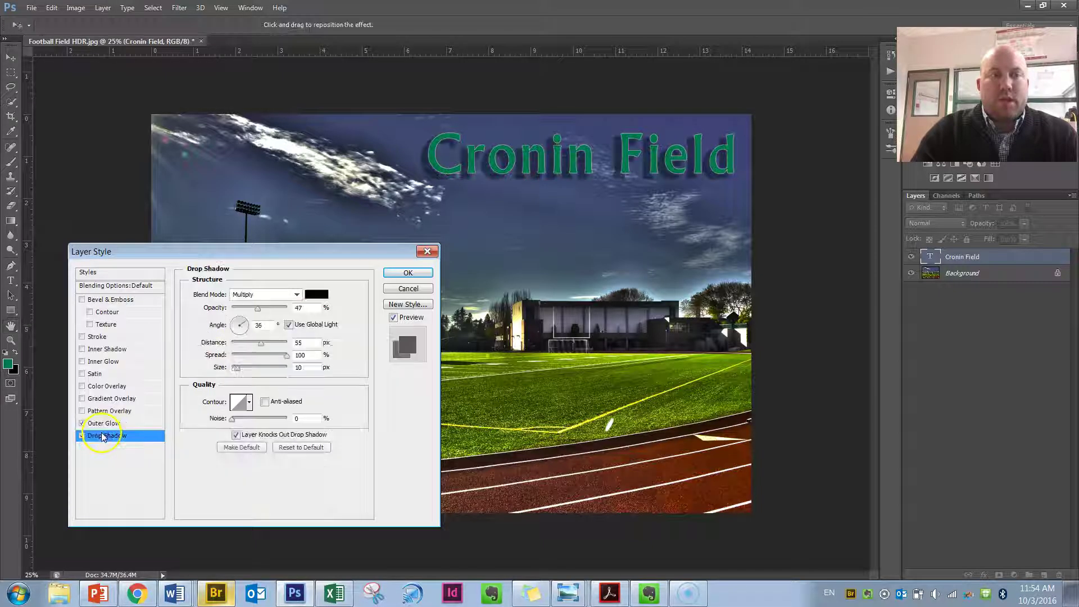
pyautogui.click(82, 436)
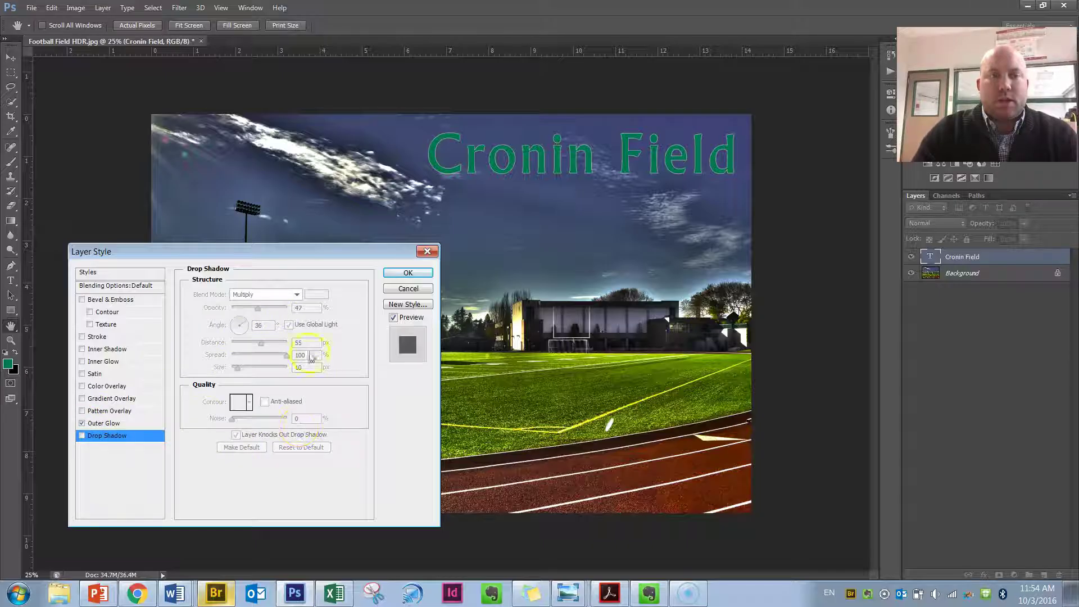
pyautogui.click(101, 424)
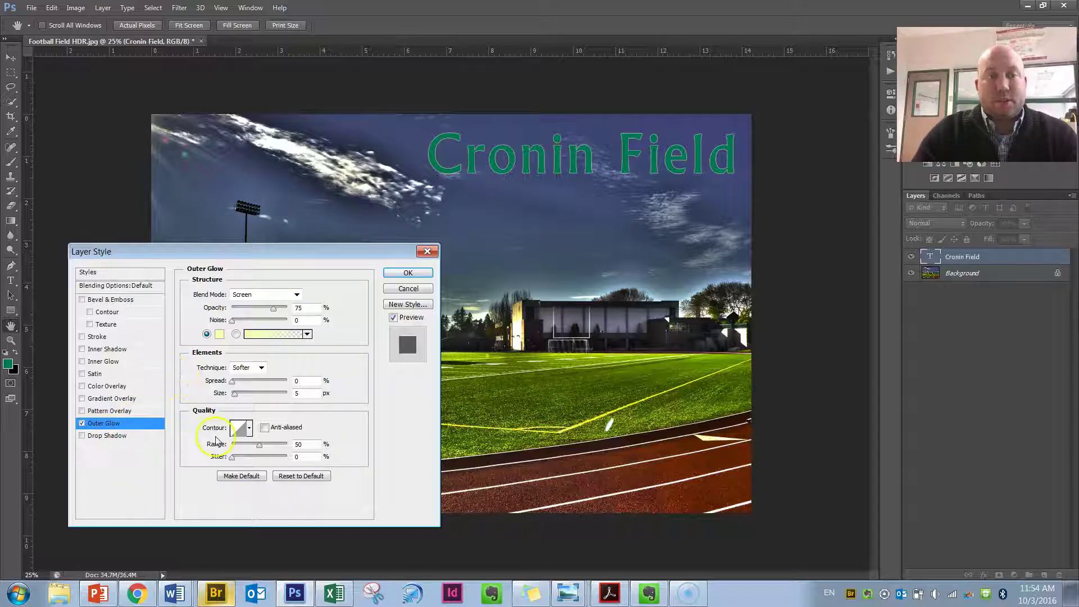
pyautogui.click(82, 424)
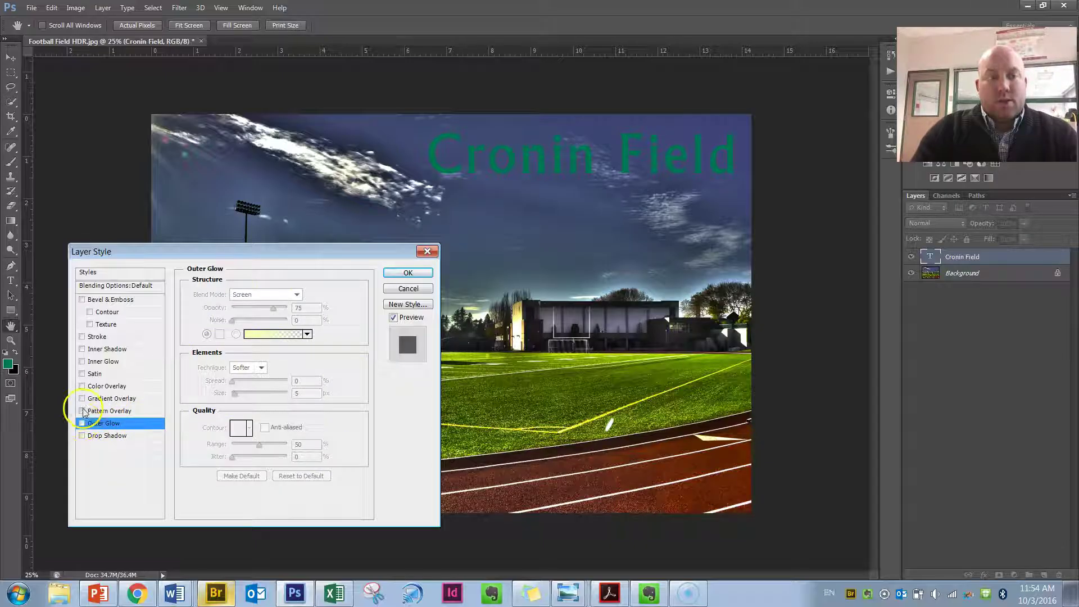
pyautogui.click(82, 411)
pyautogui.click(108, 412)
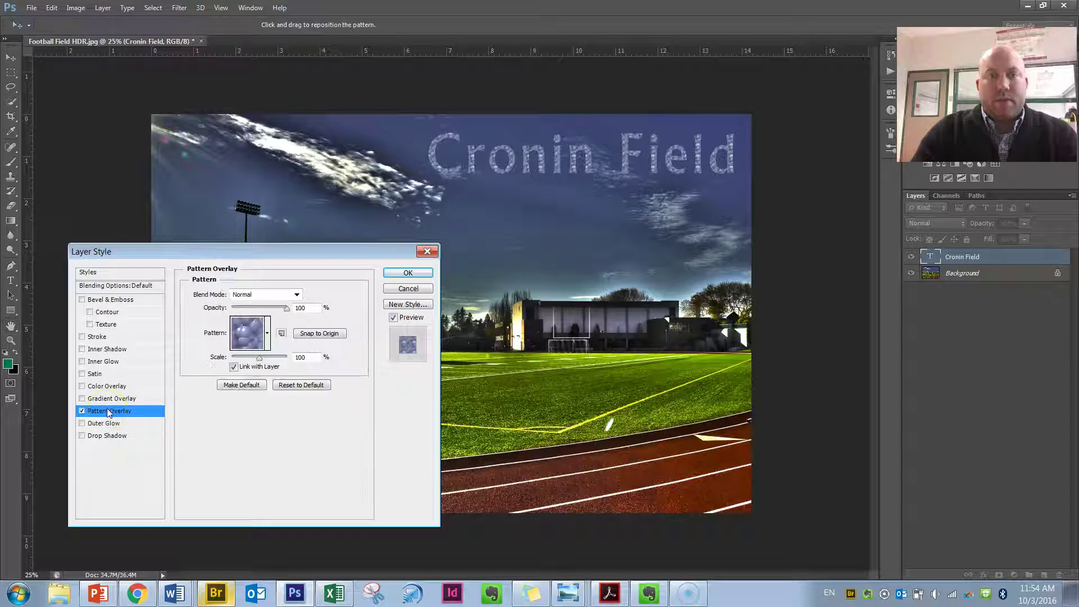
pyautogui.click(458, 205)
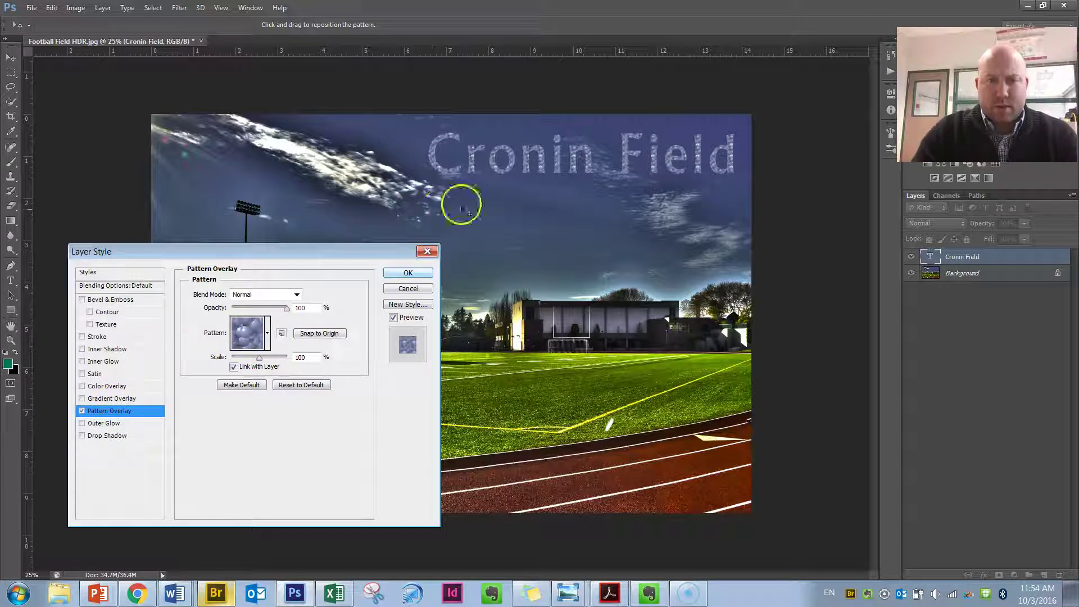
pyautogui.click(269, 334)
pyautogui.click(213, 369)
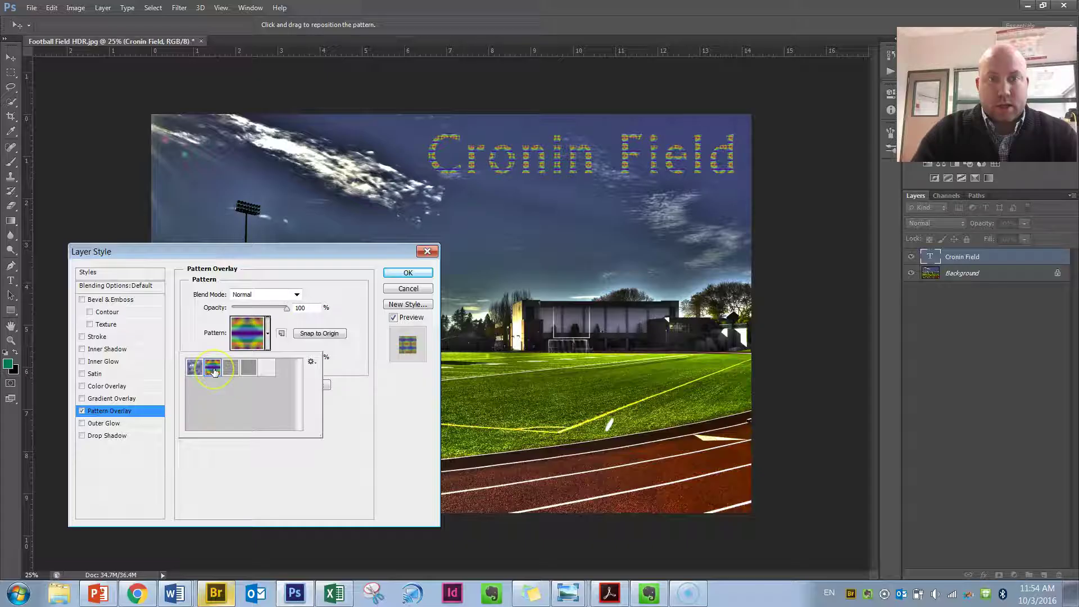
pyautogui.click(230, 367)
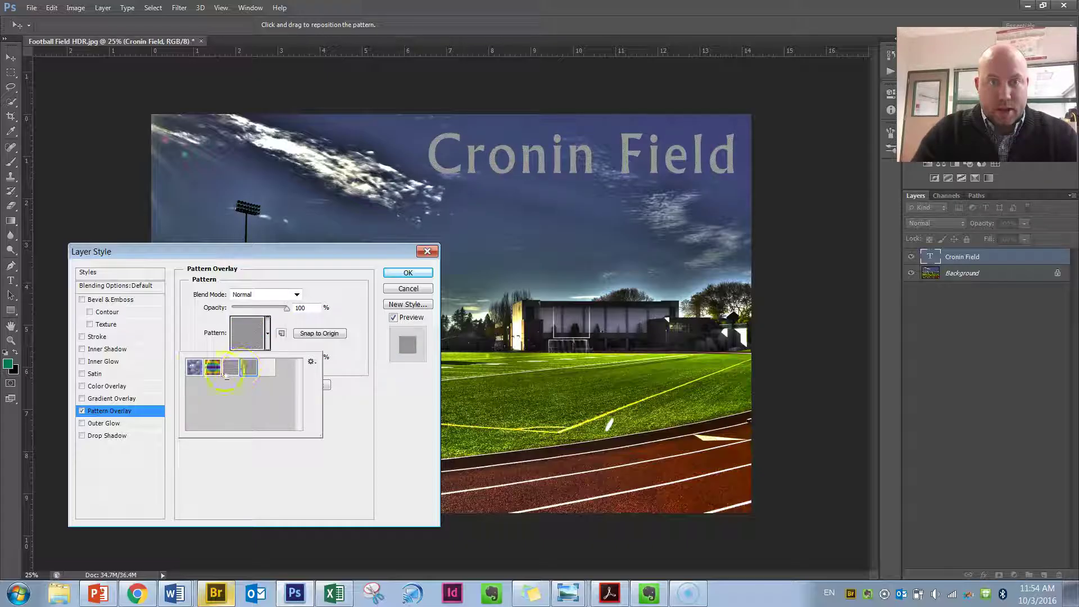
pyautogui.click(193, 368)
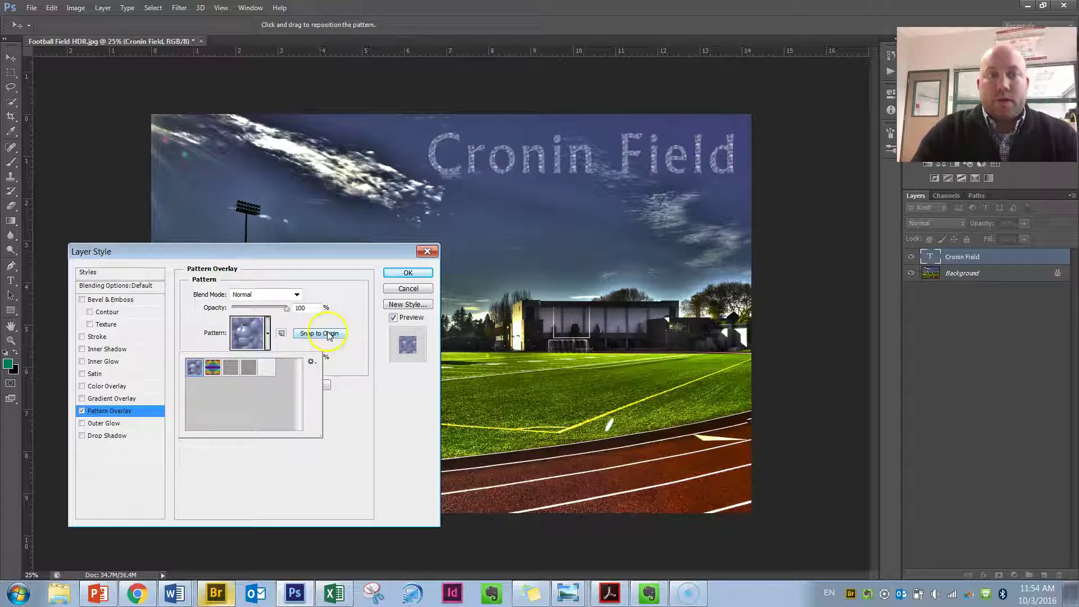
pyautogui.click(269, 334)
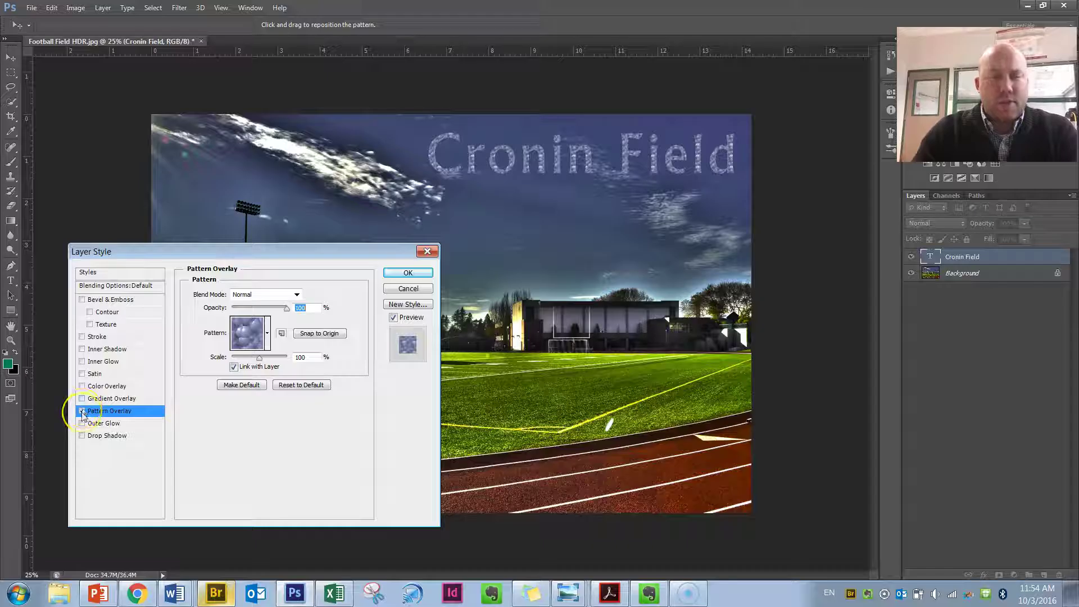
pyautogui.click(83, 412)
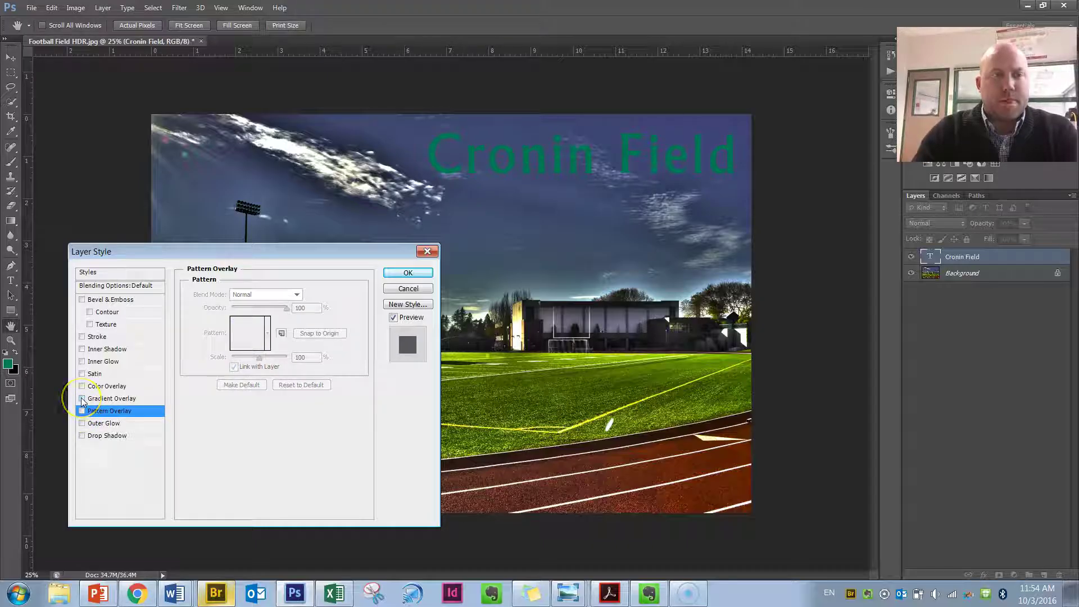
pyautogui.click(82, 399)
pyautogui.click(110, 399)
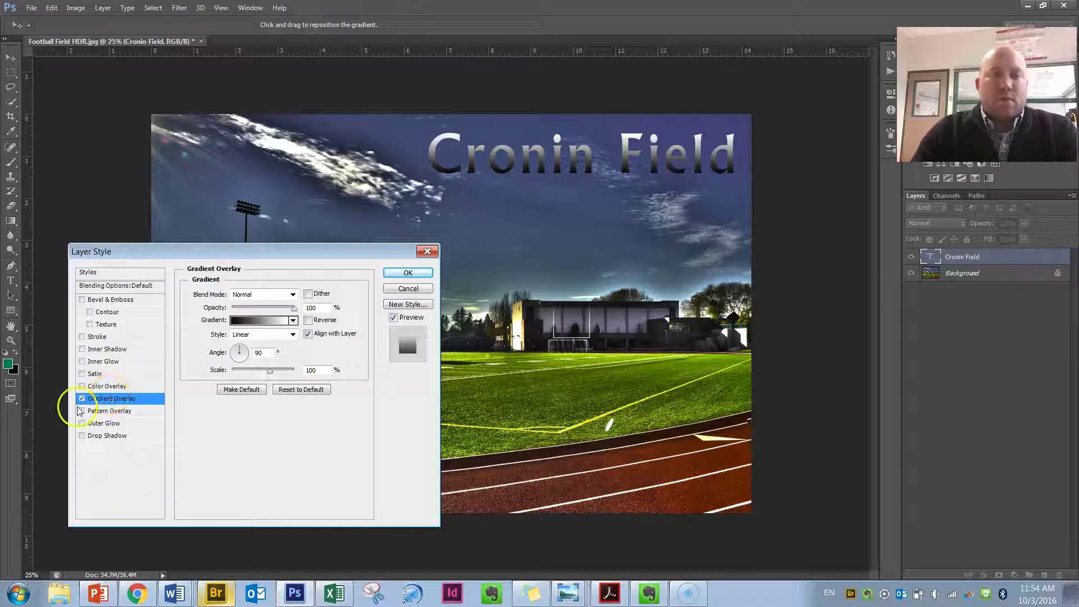
pyautogui.moveTo(242, 351)
pyautogui.mouseDown()
pyautogui.moveTo(239, 367)
pyautogui.moveTo(238, 352)
pyautogui.mouseUp()
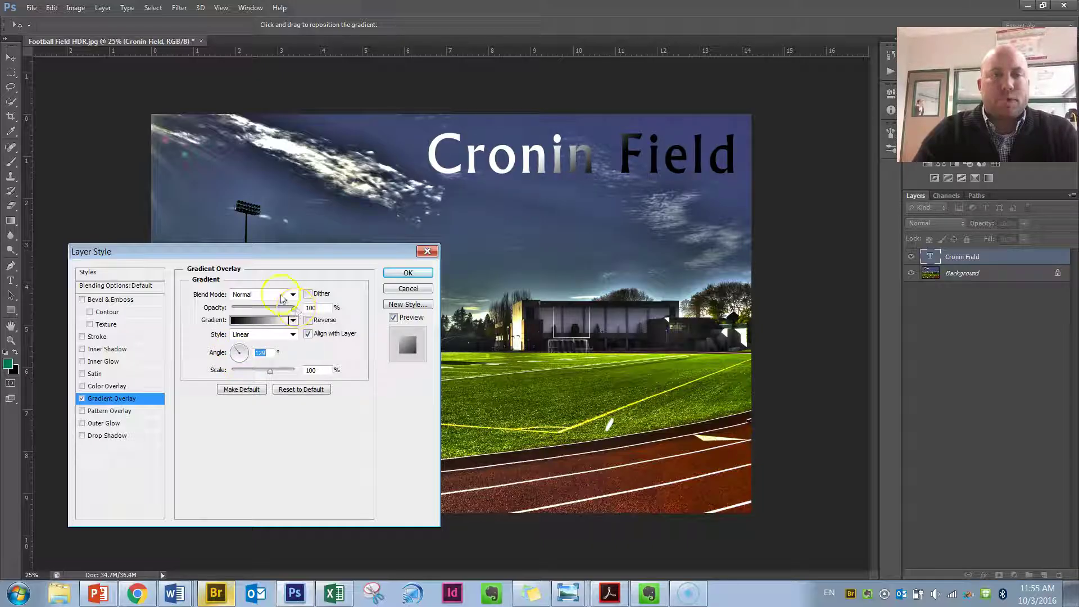
pyautogui.click(82, 399)
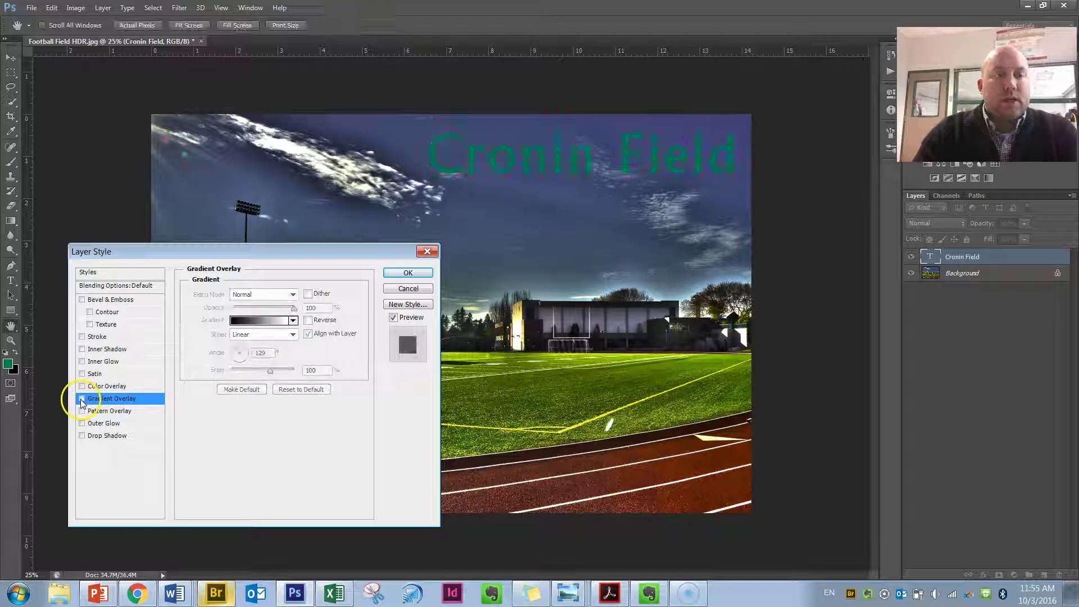
# Try out and remove colour overlay, satin, inner glow and inner shadow effects on the title
pyautogui.click(83, 387)
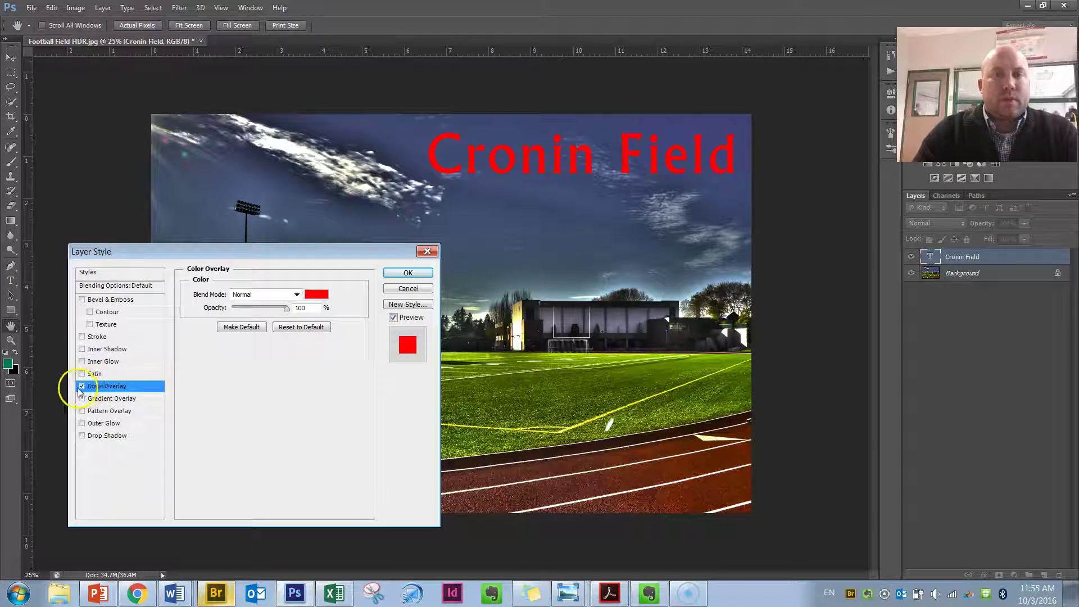
pyautogui.click(82, 387)
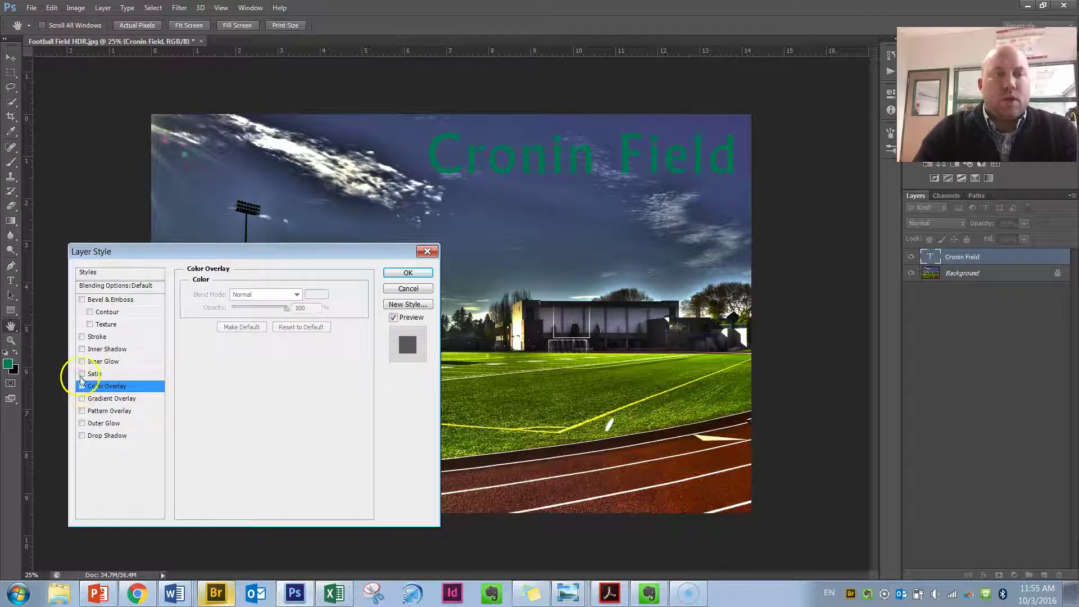
pyautogui.click(82, 374)
pyautogui.click(82, 374)
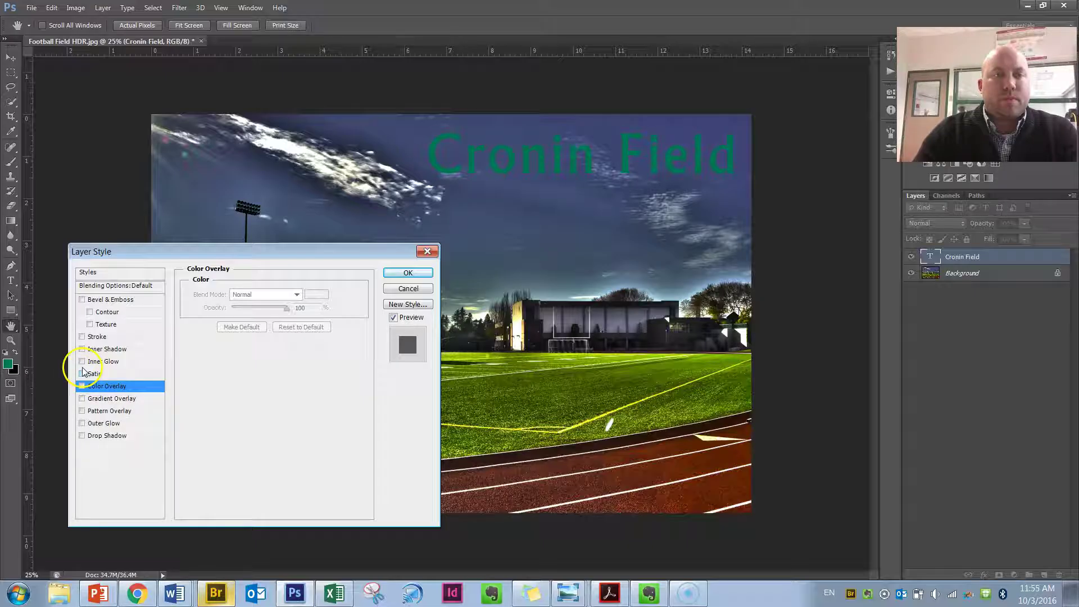
pyautogui.click(100, 362)
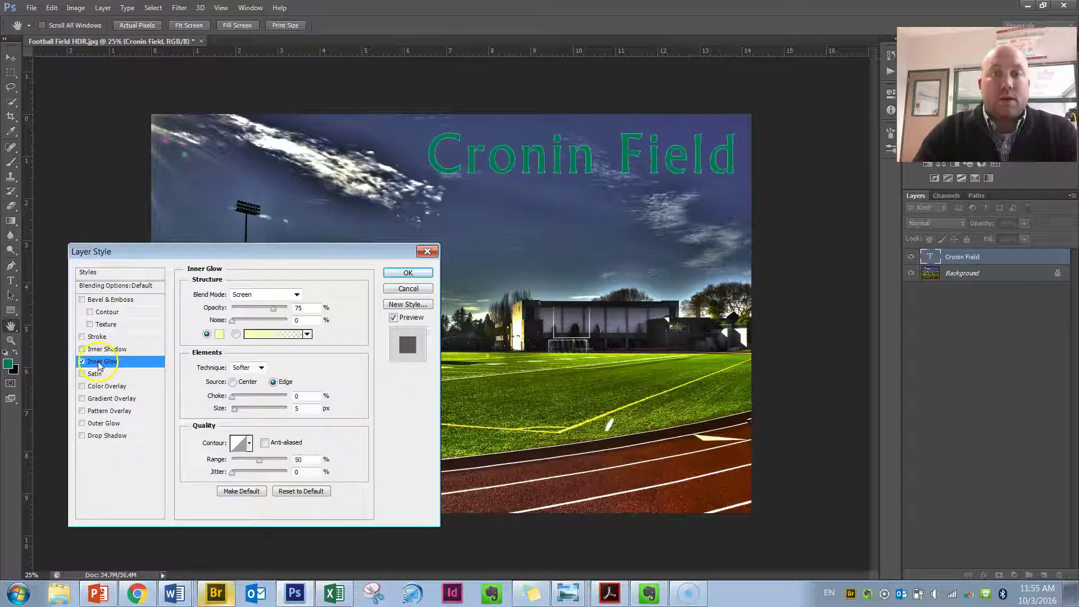
pyautogui.click(82, 362)
pyautogui.click(104, 350)
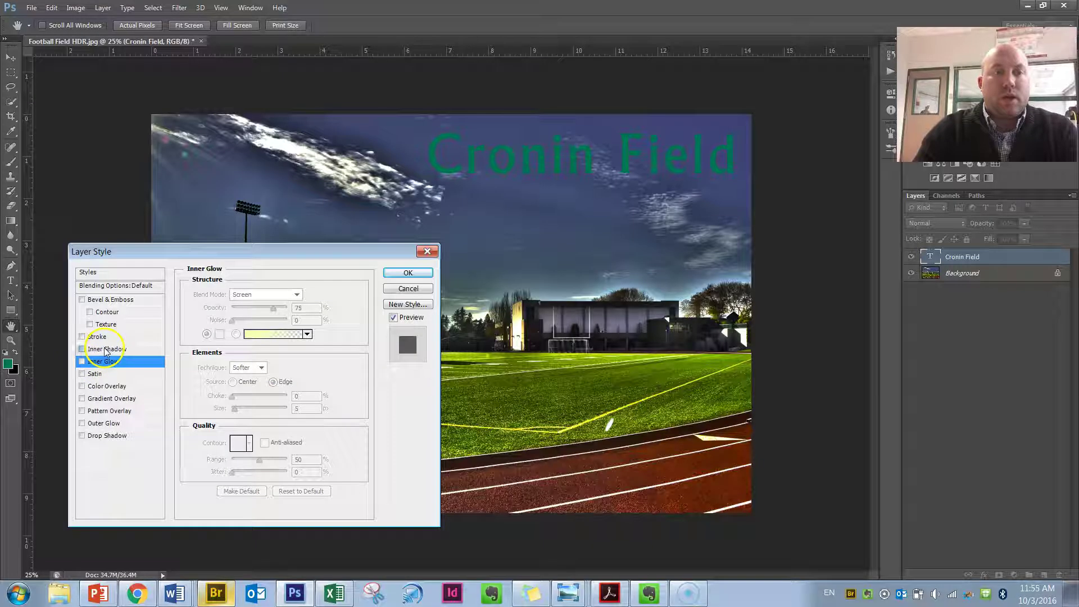
pyautogui.click(82, 349)
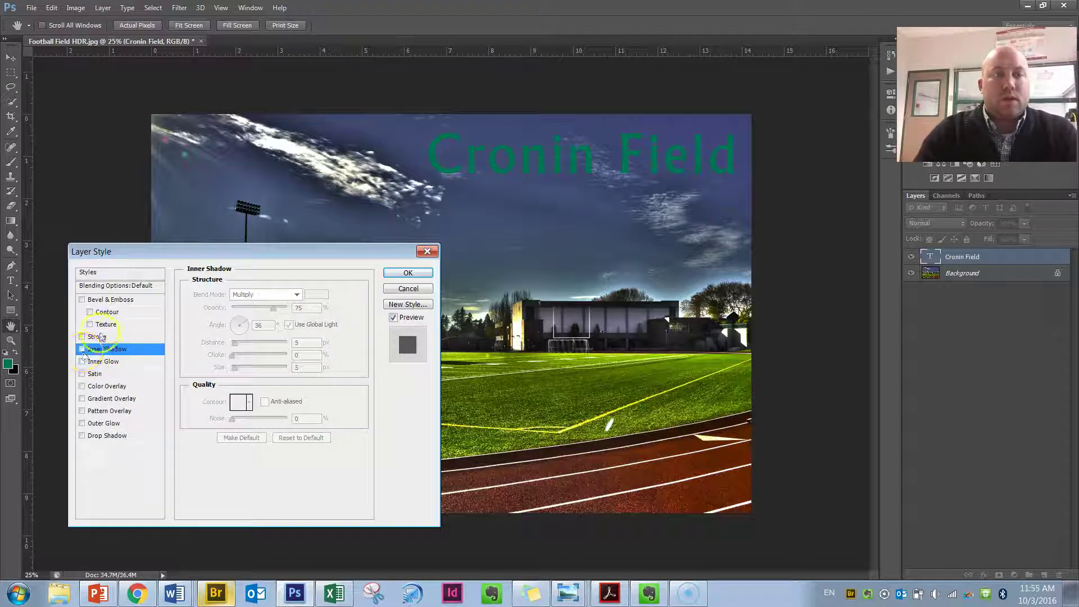
# Give the title a black 10 px stroke positioned outside the letters
pyautogui.click(82, 336)
pyautogui.click(83, 337)
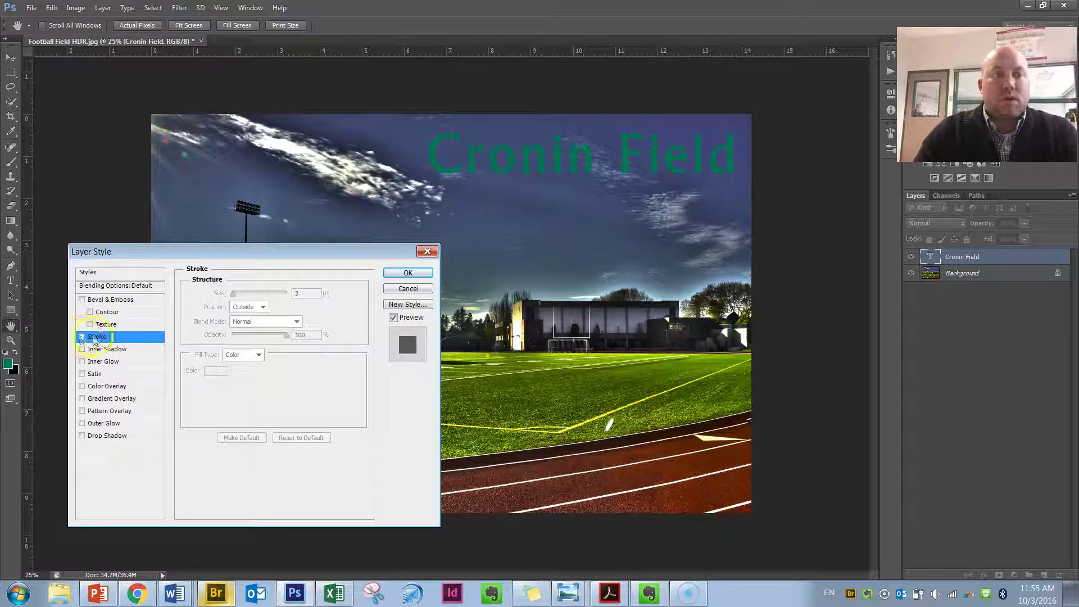
pyautogui.click(82, 337)
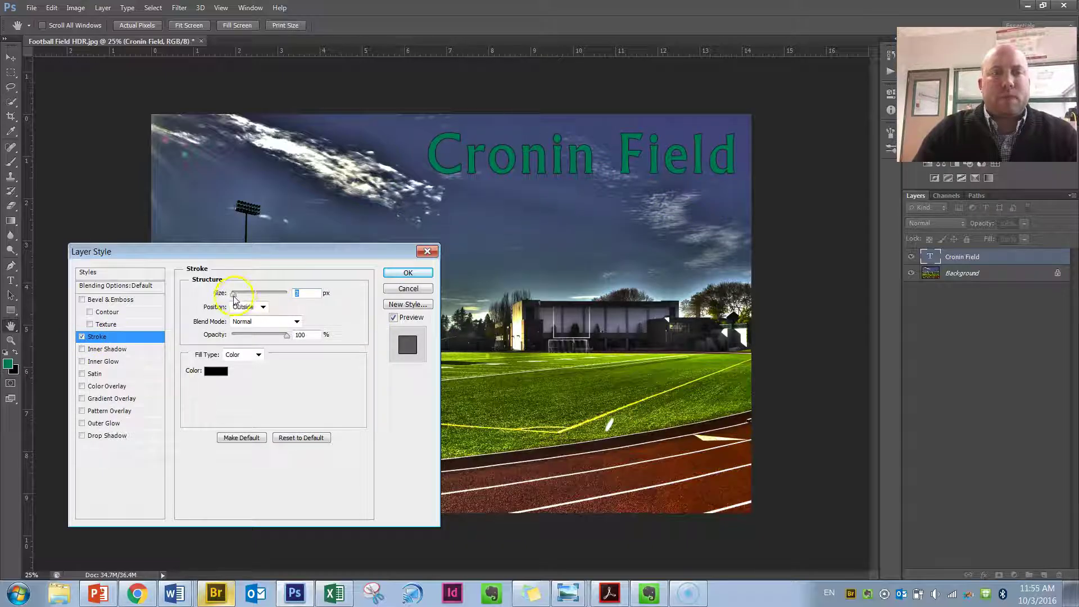
pyautogui.moveTo(234, 295); pyautogui.dragTo(240, 294)
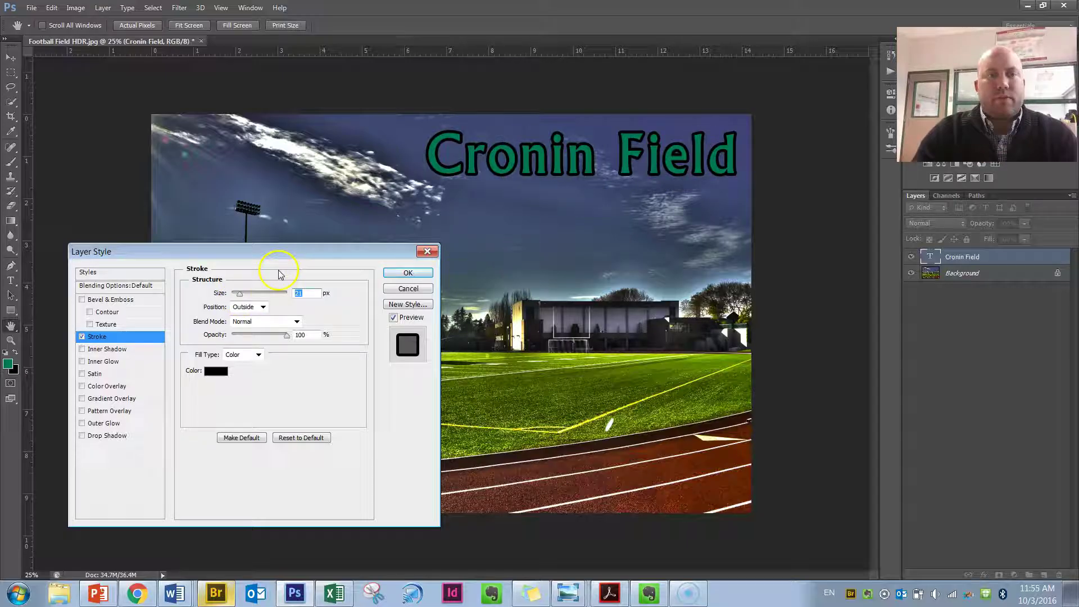
pyautogui.moveTo(240, 296); pyautogui.dragTo(237, 295)
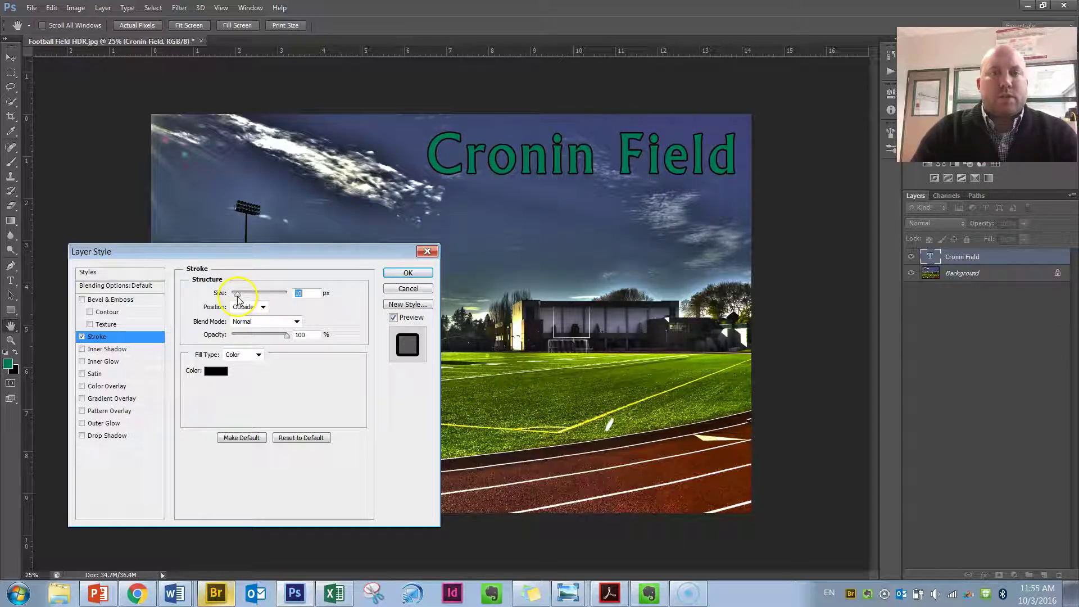
pyautogui.click(265, 311)
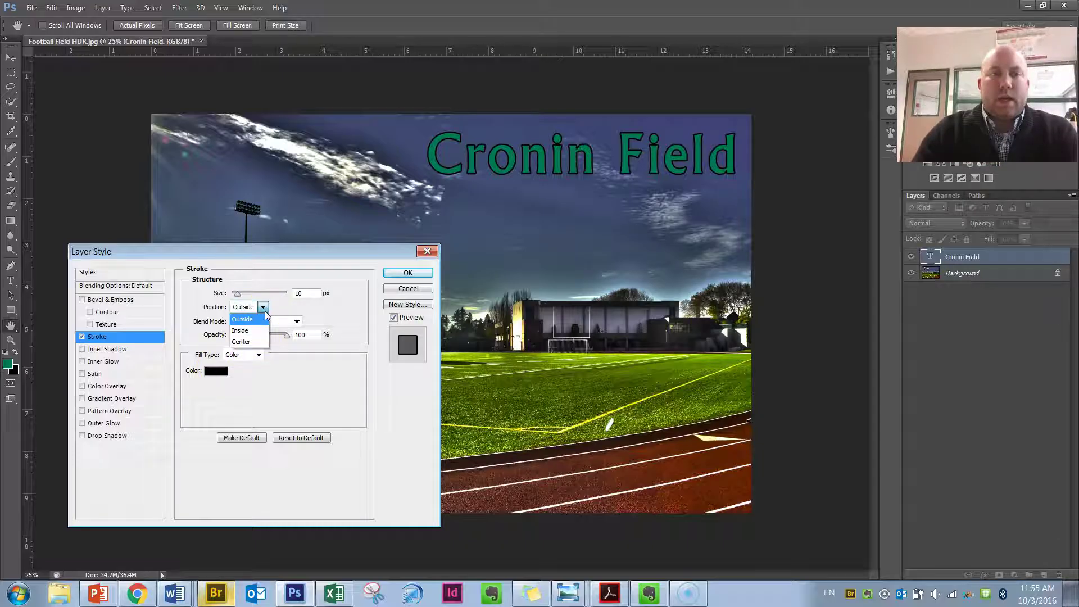
pyautogui.click(262, 332)
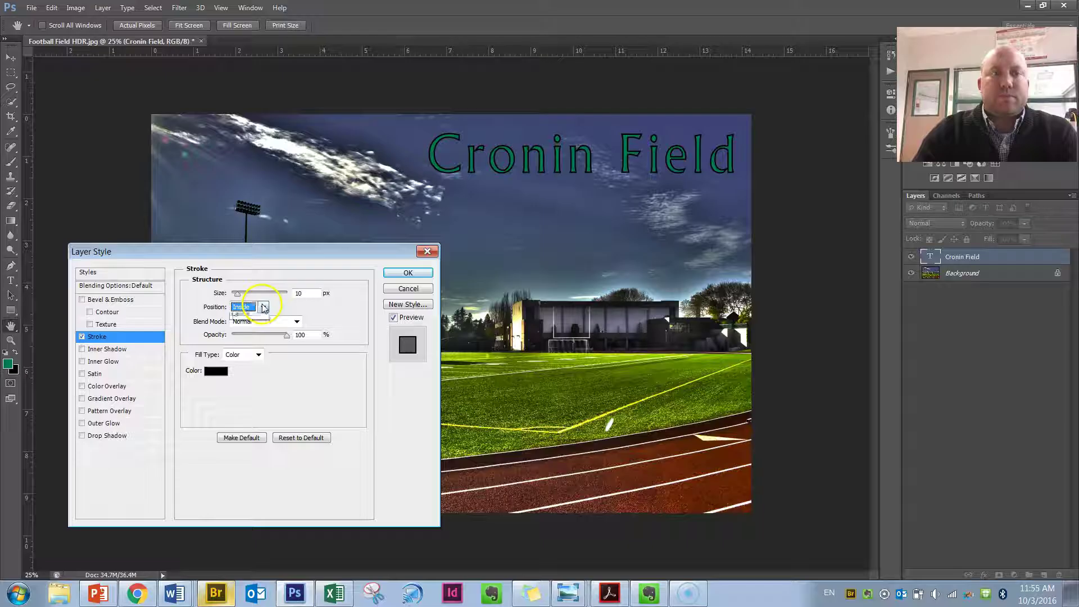
pyautogui.click(256, 307)
pyautogui.click(259, 342)
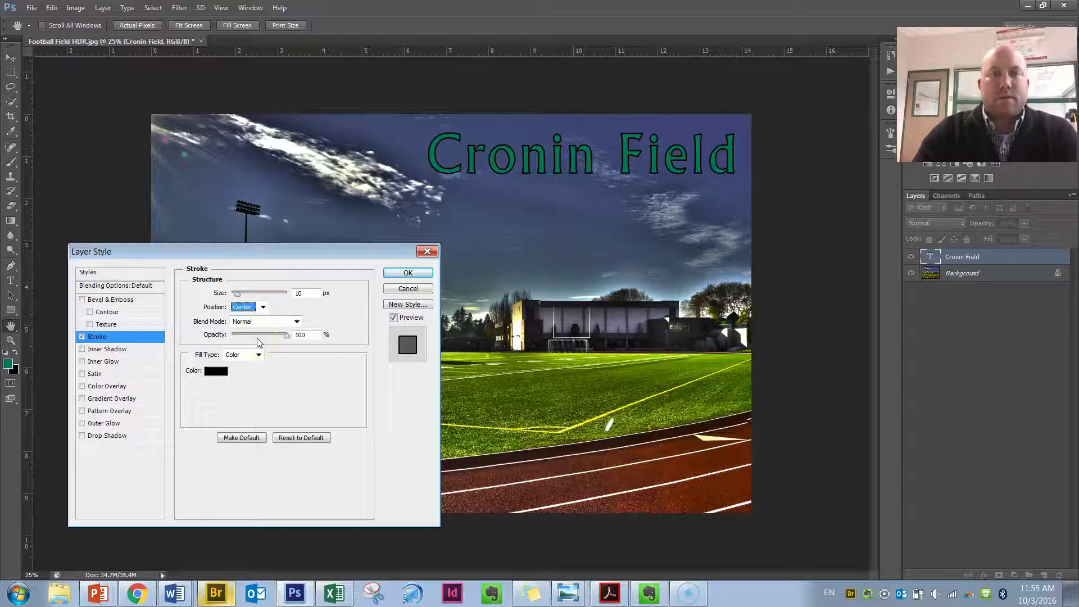
pyautogui.click(263, 314)
pyautogui.click(255, 322)
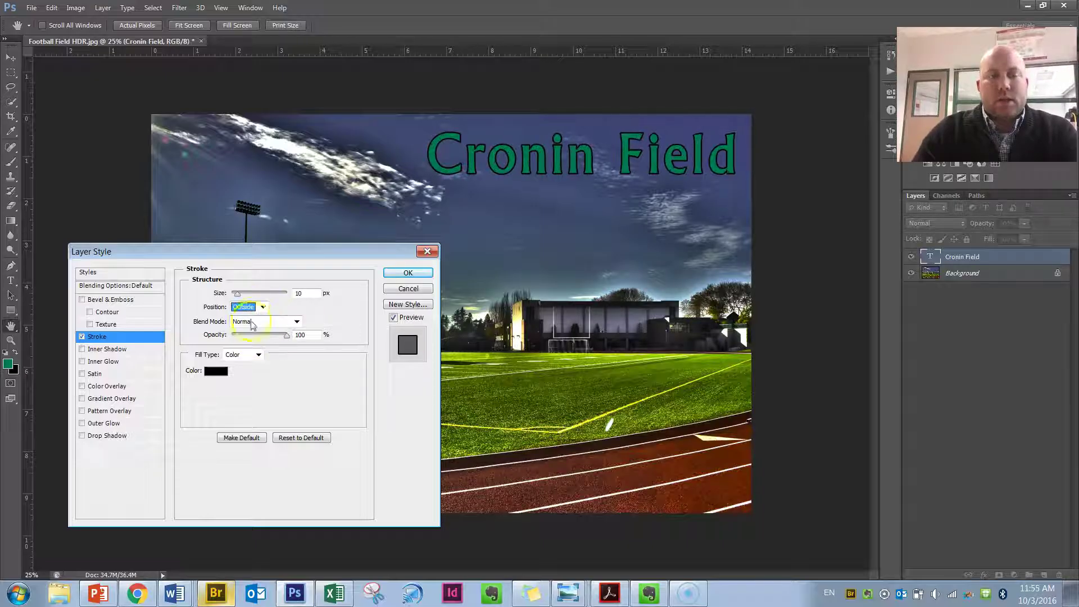
# Re-enable the title's drop shadow and apply the layer style
pyautogui.click(89, 338)
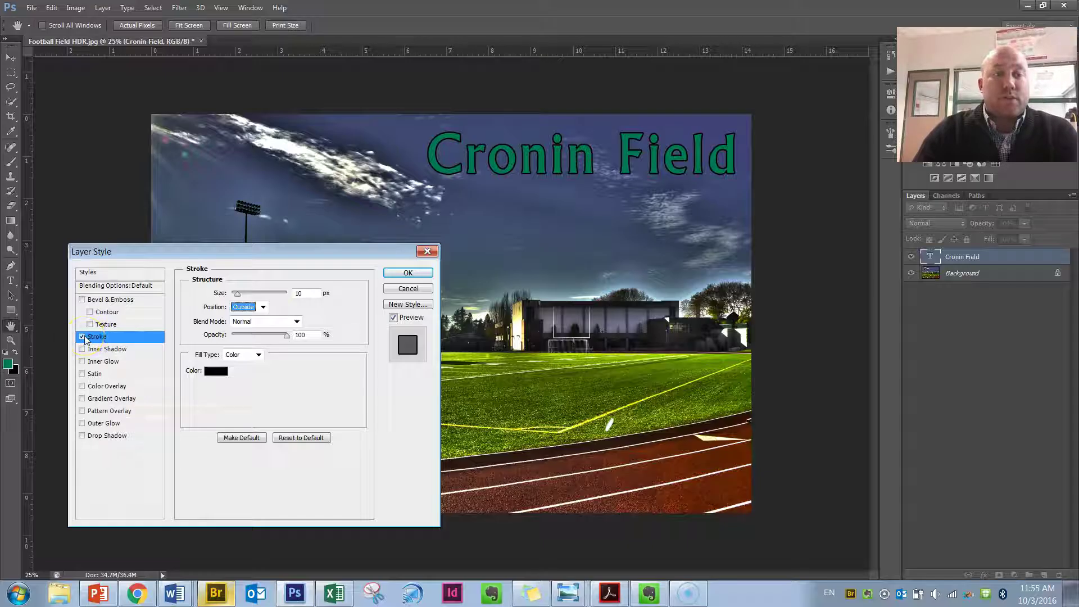
pyautogui.click(79, 436)
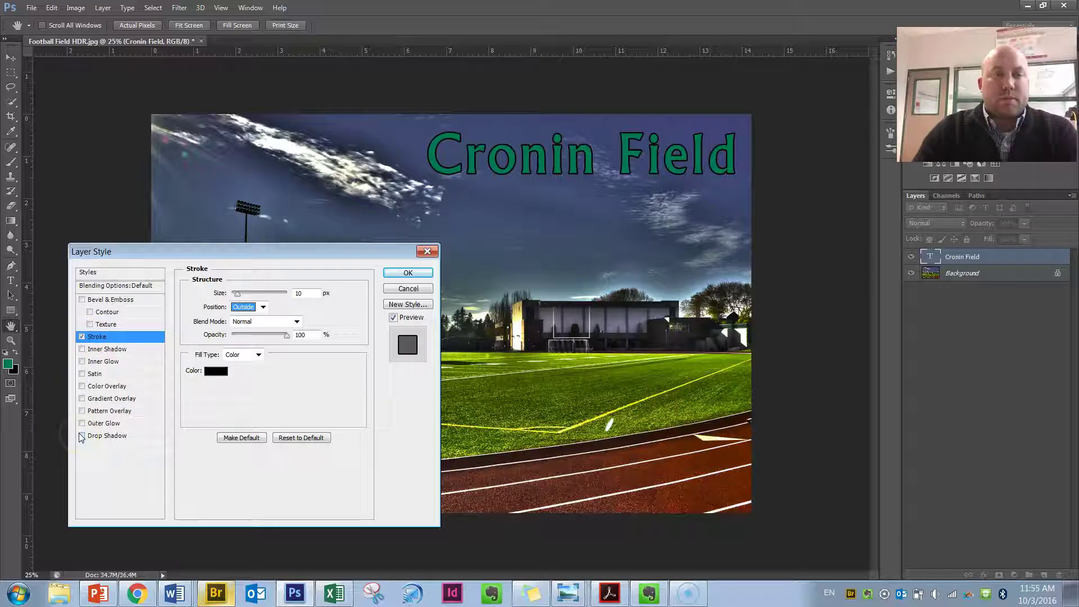
pyautogui.click(82, 436)
pyautogui.moveTo(487, 186); pyautogui.dragTo(560, 138)
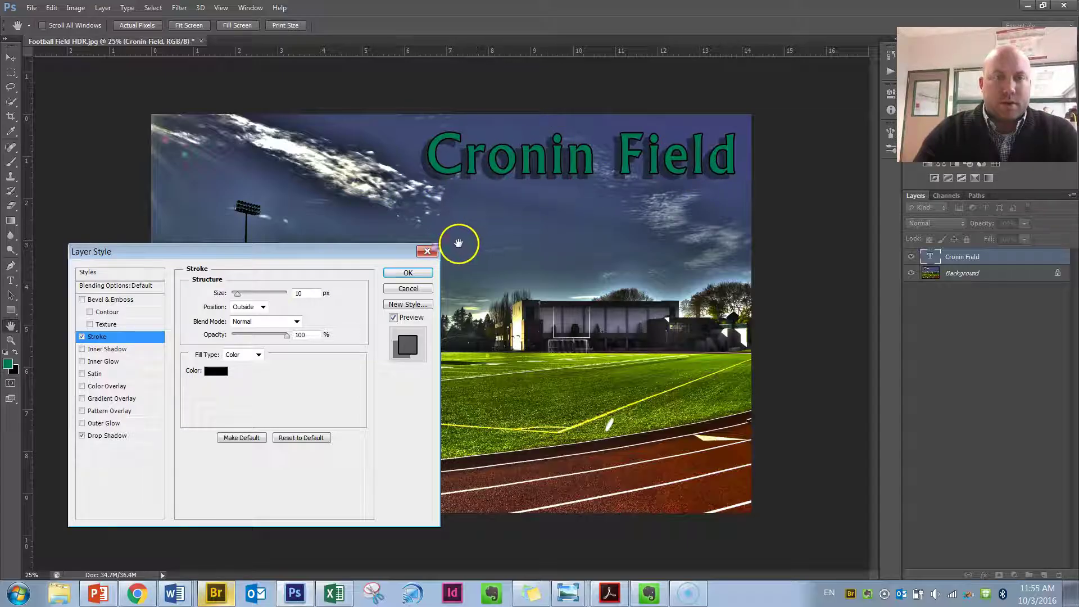
pyautogui.click(408, 272)
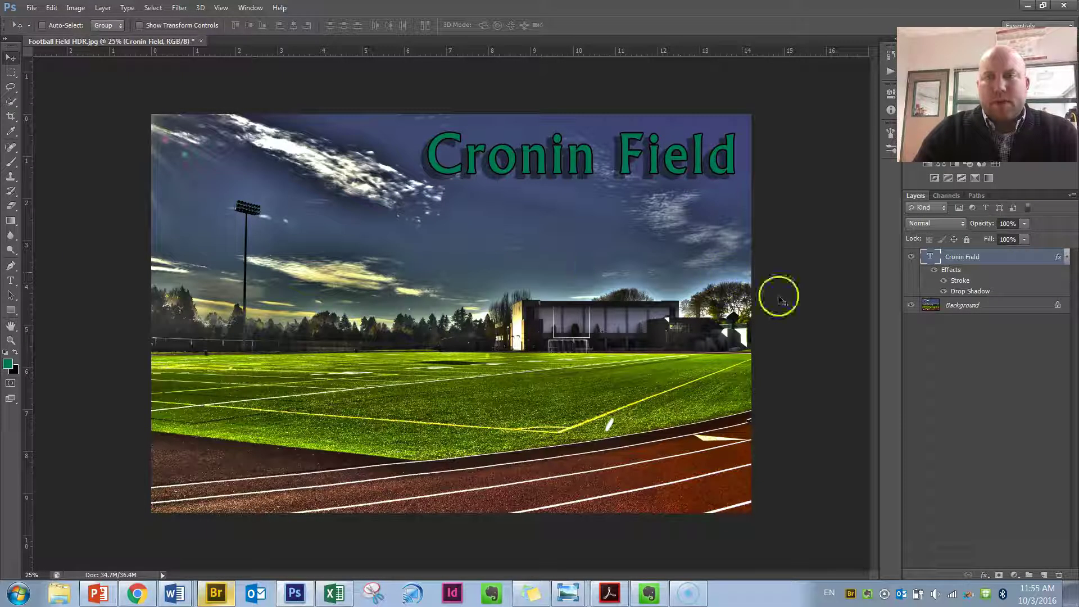
pyautogui.moveTo(574, 166)
pyautogui.mouseDown()
pyautogui.moveTo(448, 270)
pyautogui.moveTo(408, 326)
pyautogui.moveTo(526, 220)
pyautogui.moveTo(571, 162)
pyautogui.mouseUp()
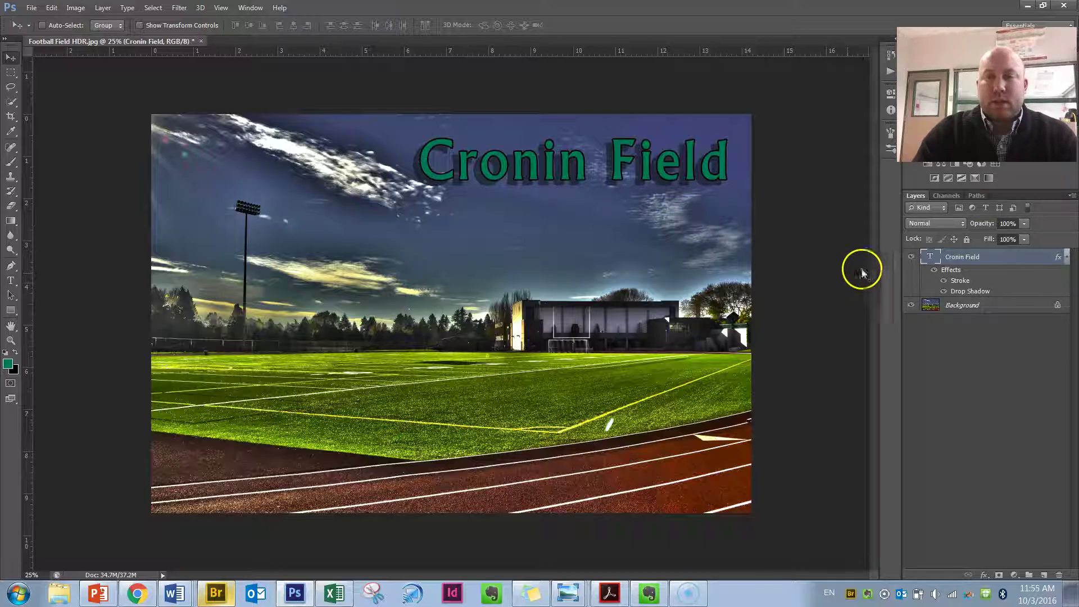
# Add a layer mask to the Cronin Field layer and set up a black brush
pyautogui.click(999, 575)
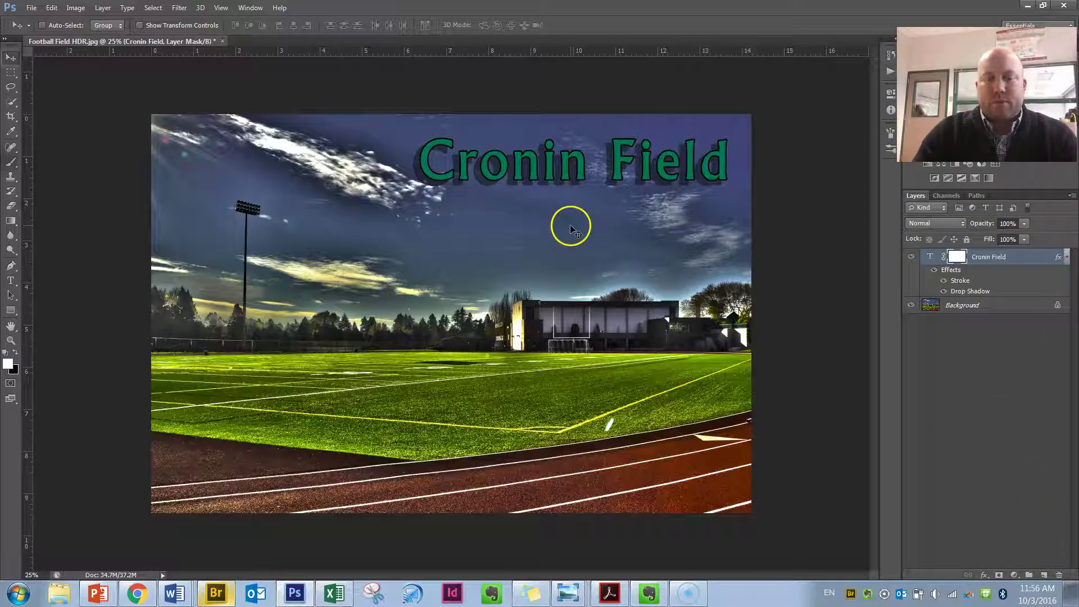
pyautogui.press('b')
pyautogui.click(16, 353)
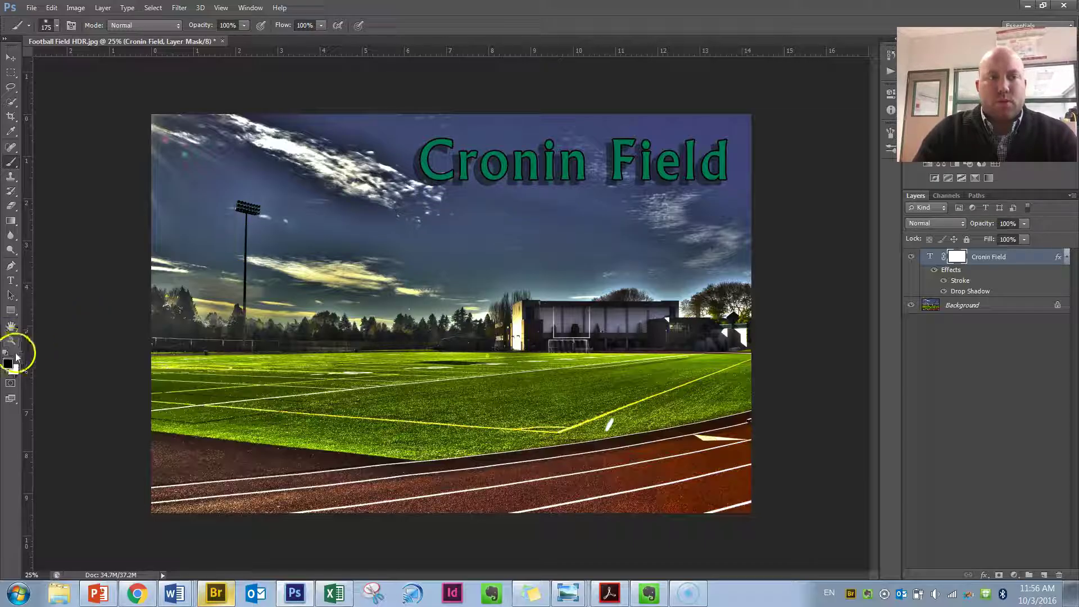
# Paint out the o and n in Cronin and the middle of Field, leaving 'Cr in F e d'
pyautogui.moveTo(481, 164)
pyautogui.mouseDown()
pyautogui.moveTo(492, 153)
pyautogui.moveTo(498, 183)
pyautogui.moveTo(504, 157)
pyautogui.mouseUp()
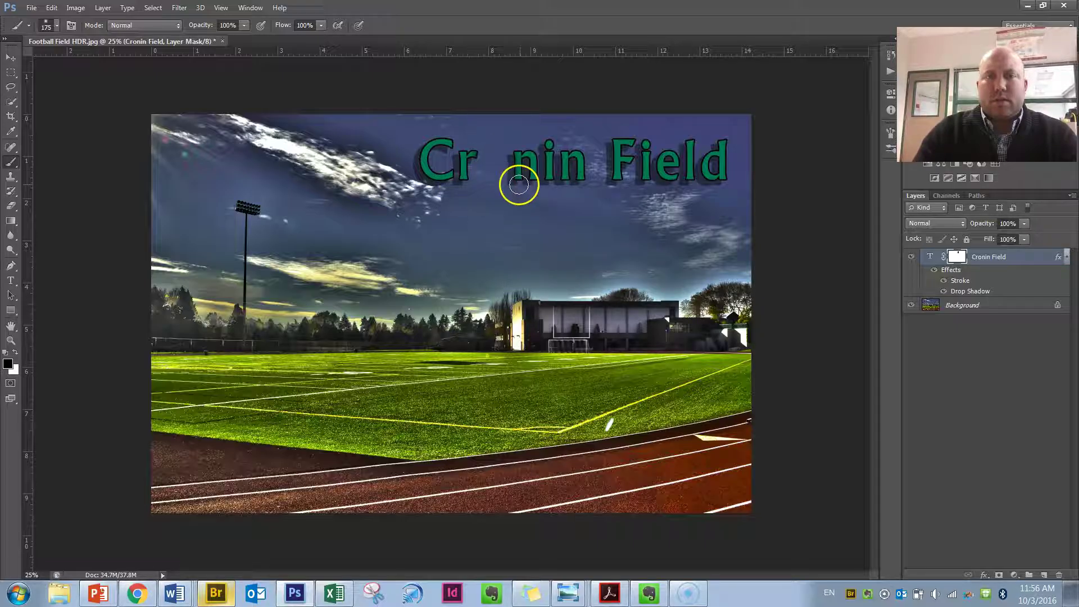
pyautogui.moveTo(519, 185)
pyautogui.mouseDown()
pyautogui.moveTo(526, 149)
pyautogui.moveTo(520, 183)
pyautogui.moveTo(521, 146)
pyautogui.moveTo(525, 188)
pyautogui.moveTo(525, 150)
pyautogui.moveTo(531, 188)
pyautogui.mouseUp()
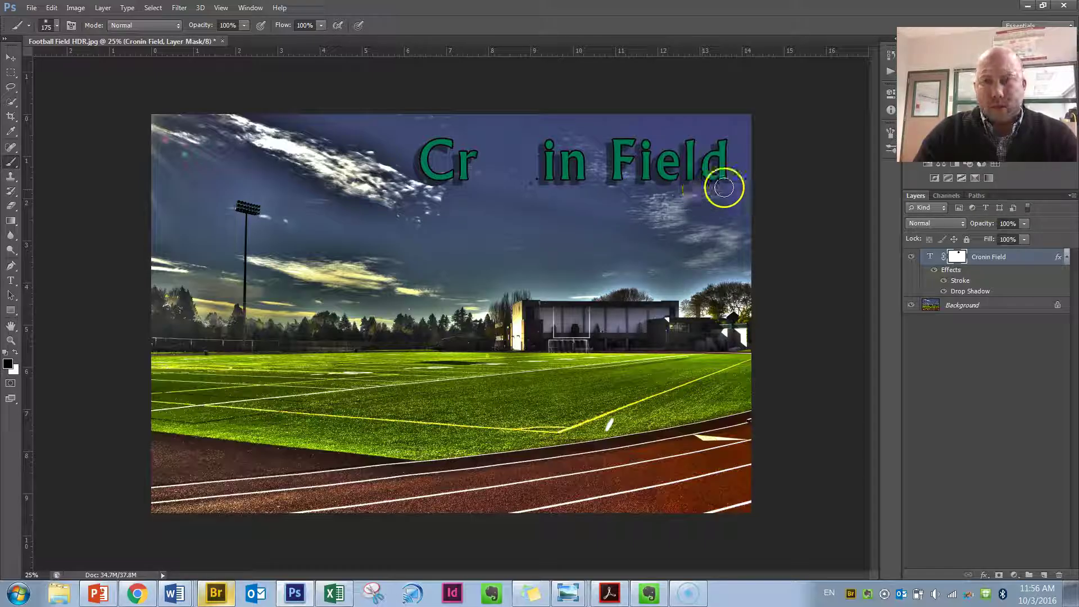
pyautogui.moveTo(634, 174)
pyautogui.mouseDown()
pyautogui.moveTo(643, 144)
pyautogui.moveTo(646, 169)
pyautogui.moveTo(648, 140)
pyautogui.moveTo(686, 197)
pyautogui.moveTo(689, 130)
pyautogui.mouseUp()
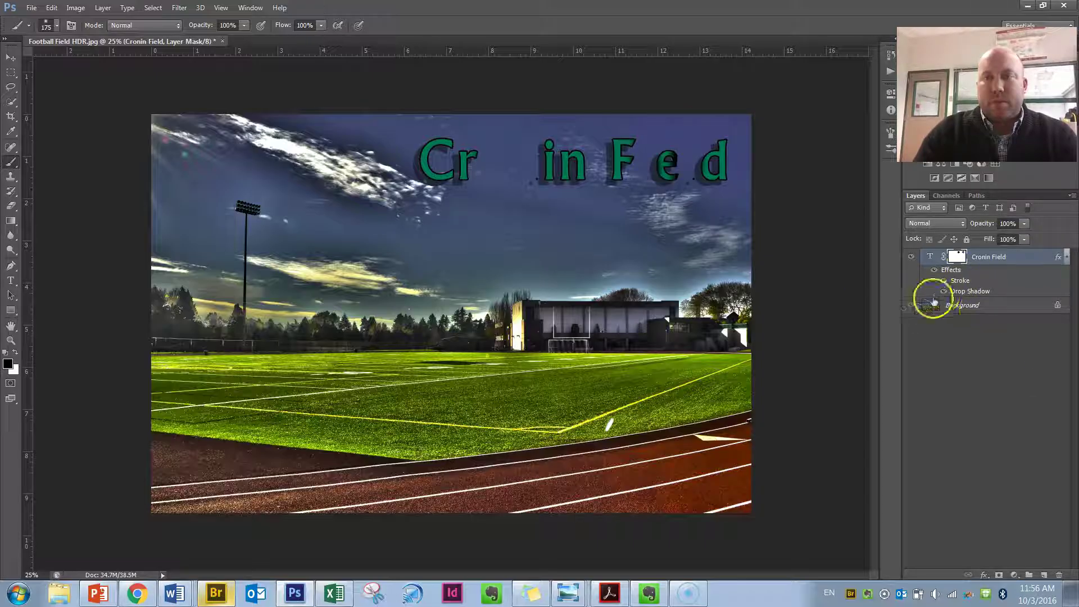
pyautogui.moveTo(995, 254); pyautogui.dragTo(996, 318)
pyautogui.click(996, 305)
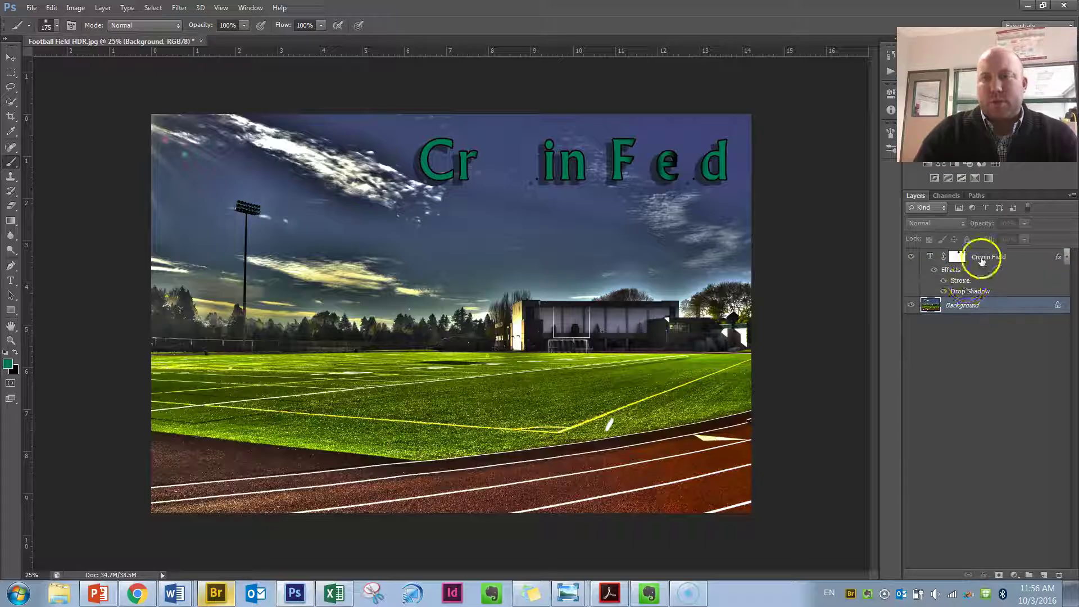
pyautogui.click(982, 262)
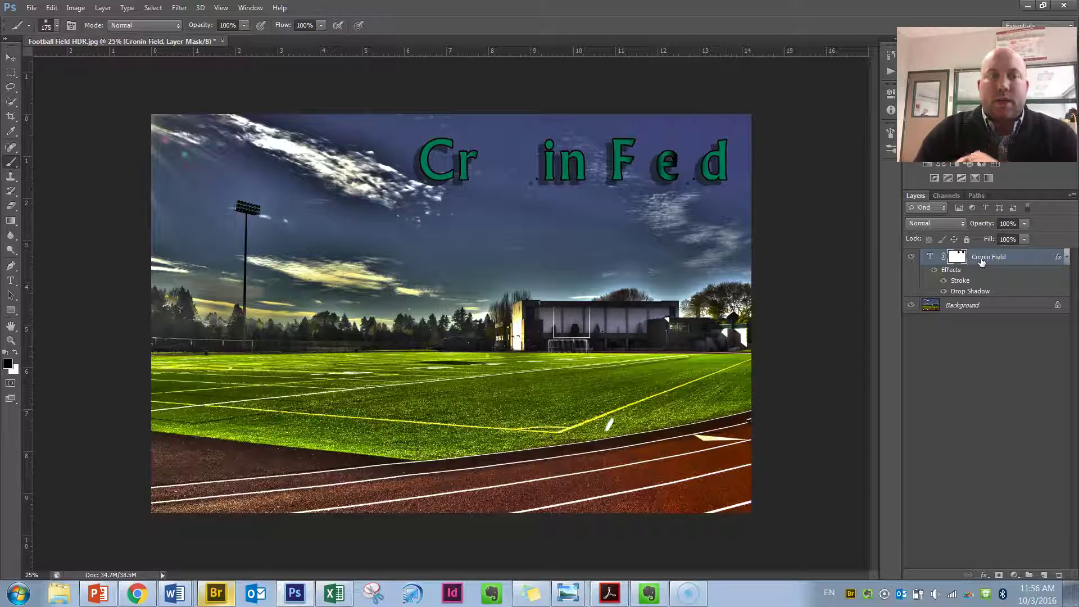
# In Chrome's Term 1 Canvas course tab, open the Sports Poster EXAMPLES page
pyautogui.click(140, 597)
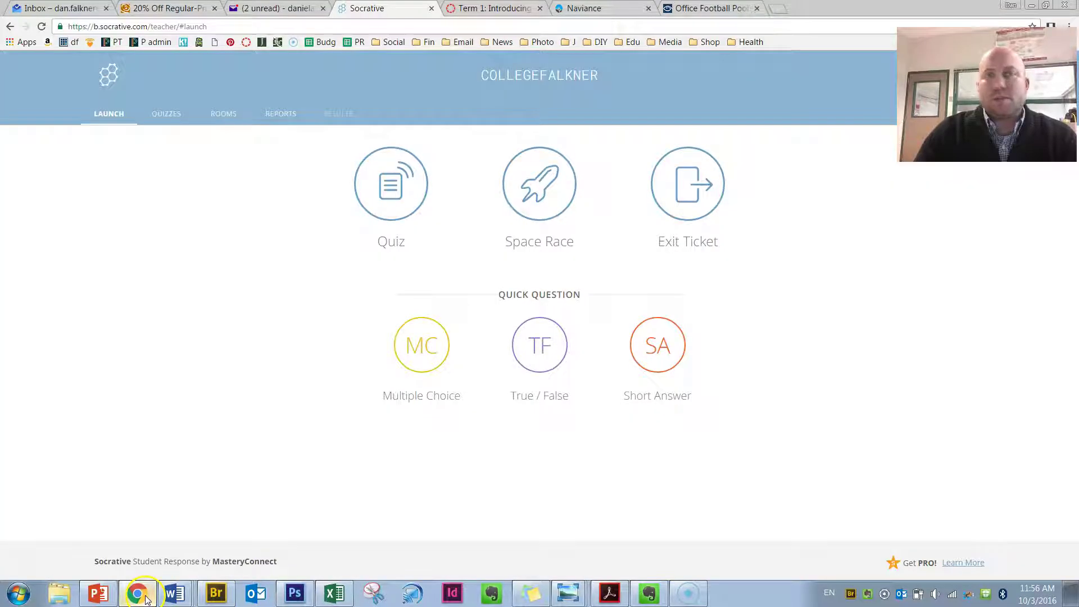
pyautogui.click(499, 8)
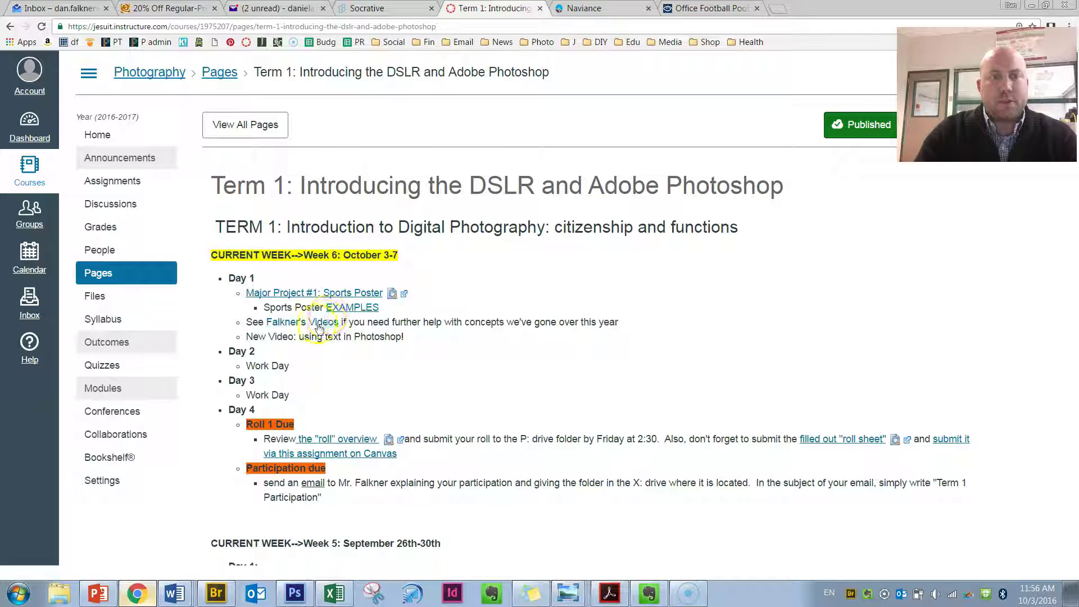
pyautogui.click(368, 308)
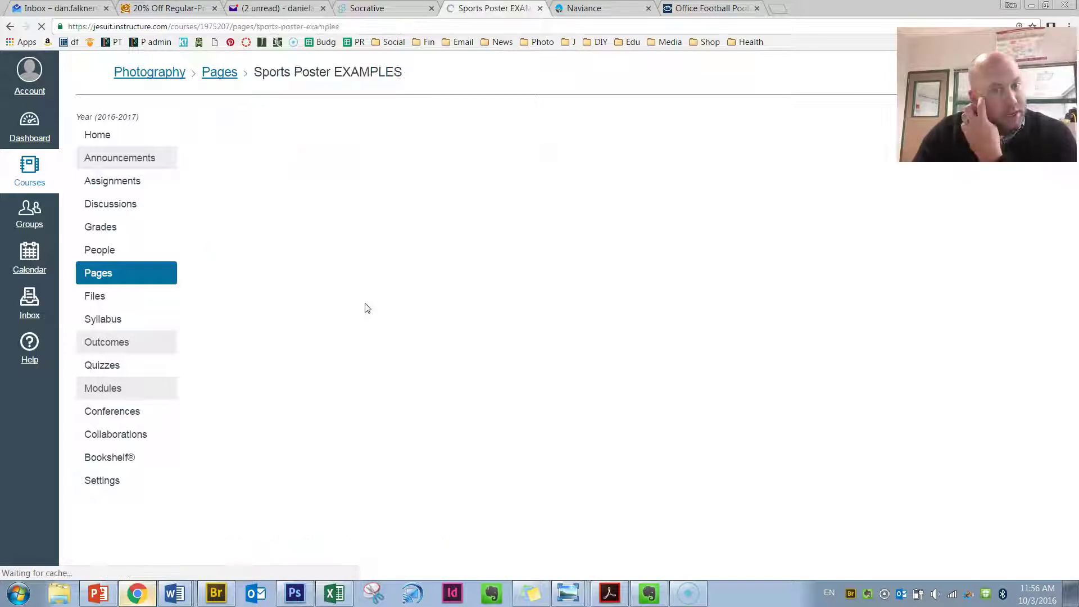
# Scroll down through the sample posters to the Jesuit Freshman Football 2014 one
pyautogui.scroll(-2, 551, 372)
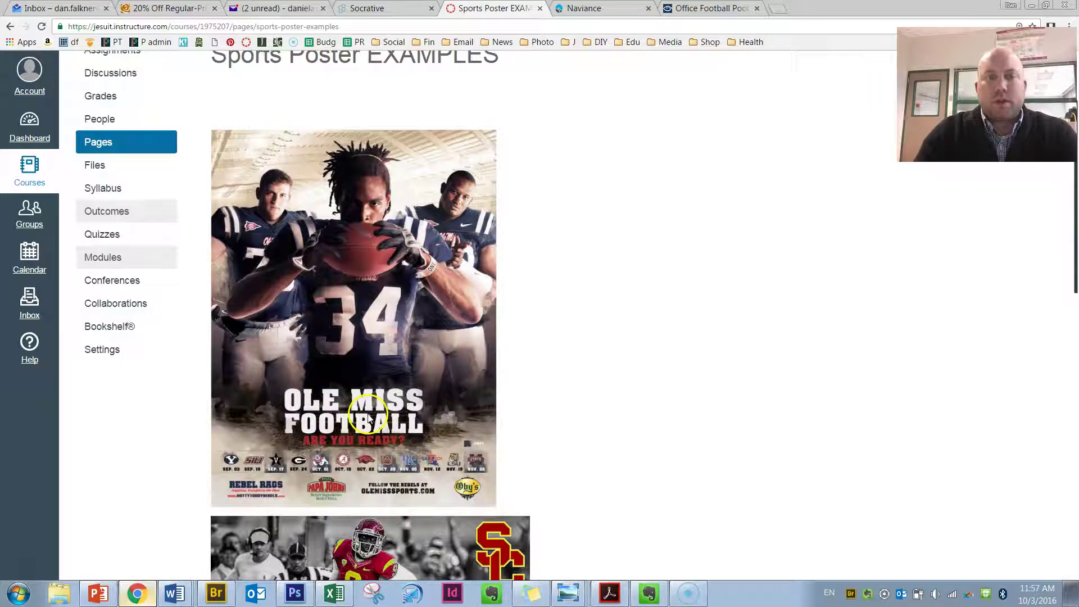
pyautogui.scroll(-2, 392, 413)
pyautogui.scroll(-3, 517, 384)
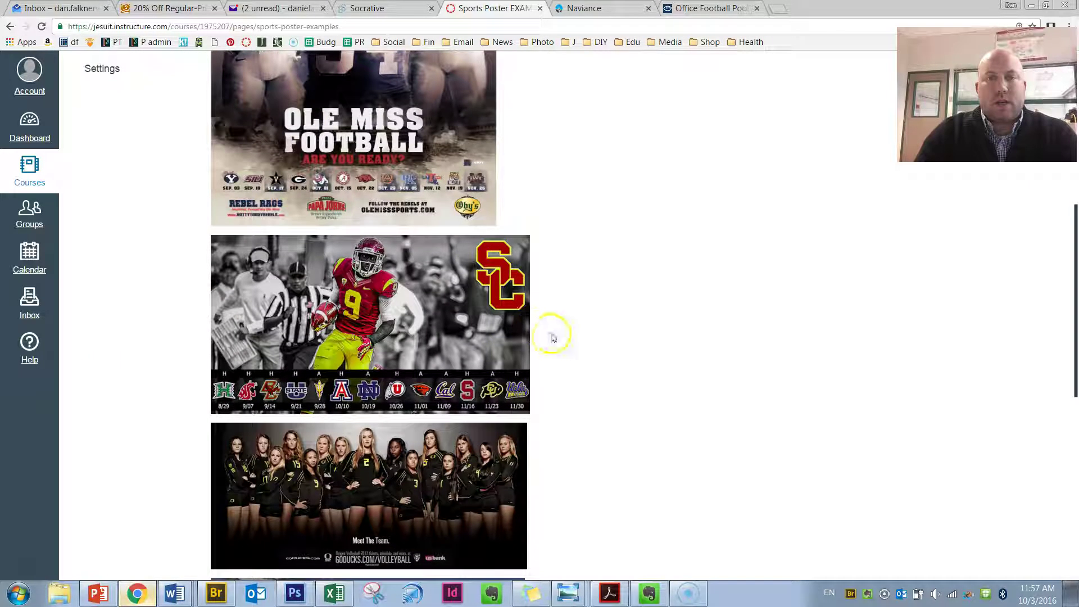
pyautogui.scroll(-4, 494, 283)
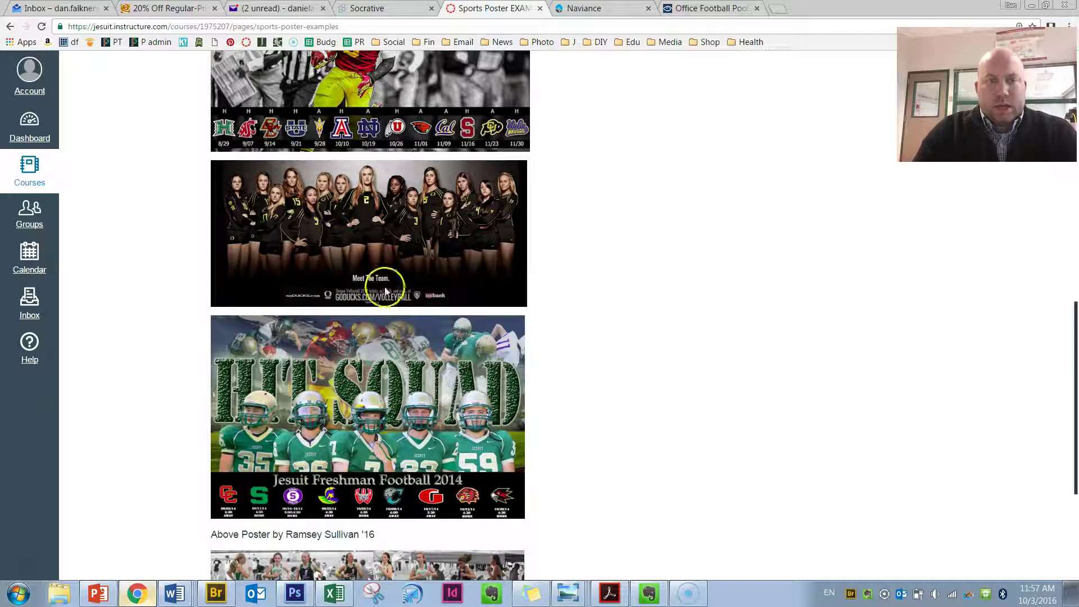
# Browse past the Oregon volleyball and Jesuit Freshman Football 2014 posters to We Run Jesuit Womans XC 2014
pyautogui.keyDown('ctrl'); pyautogui.scroll(5, 375, 287); pyautogui.keyUp('ctrl')
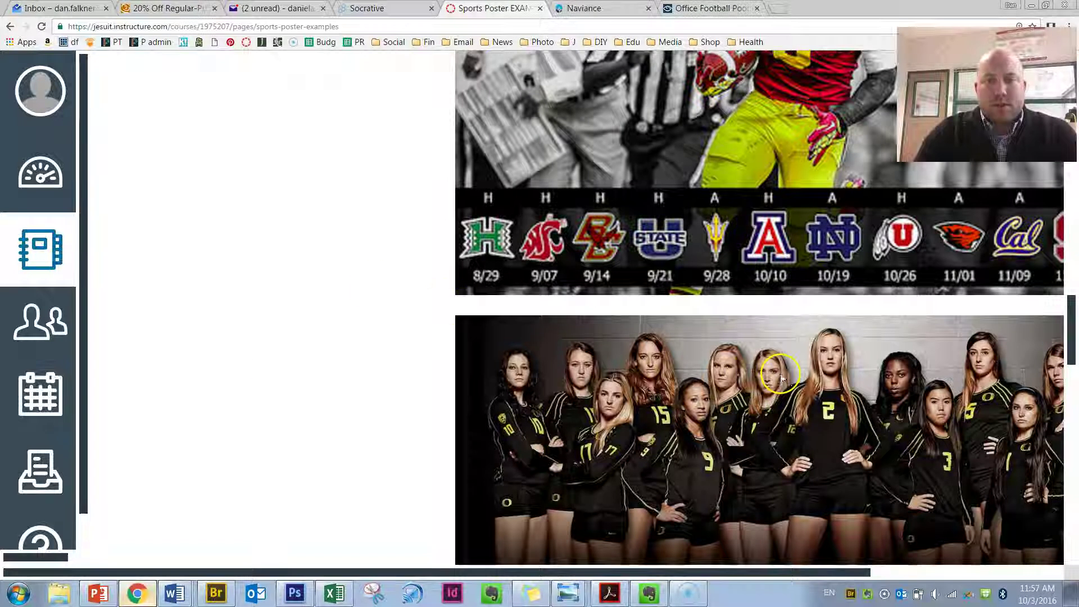
pyautogui.scroll(-2, 777, 374)
pyautogui.hscroll(3, 782, 376)
pyautogui.scroll(10, 624, 381)
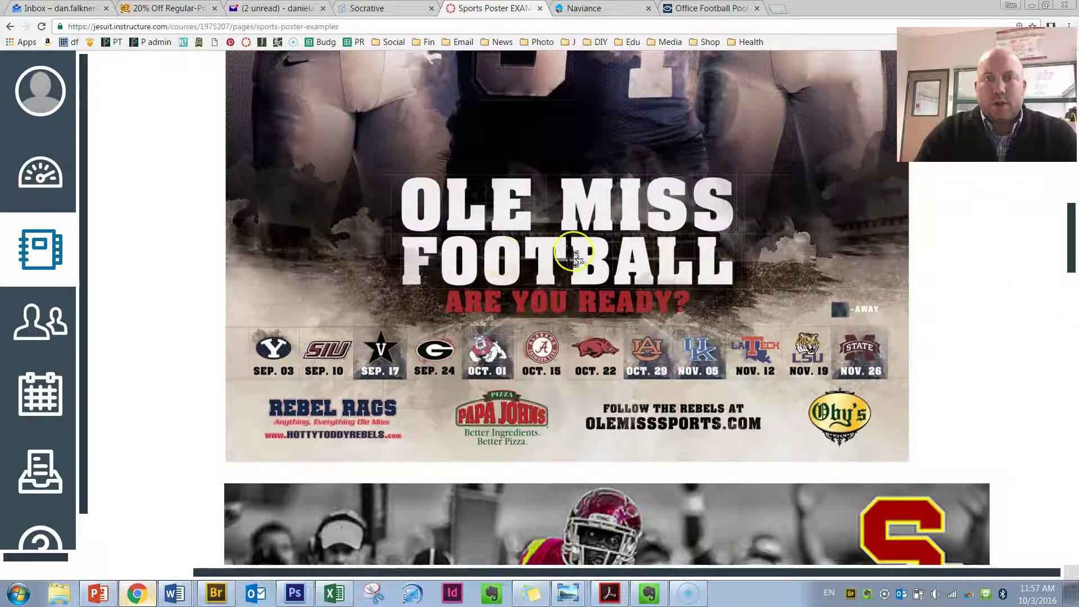
pyautogui.scroll(-15, 576, 248)
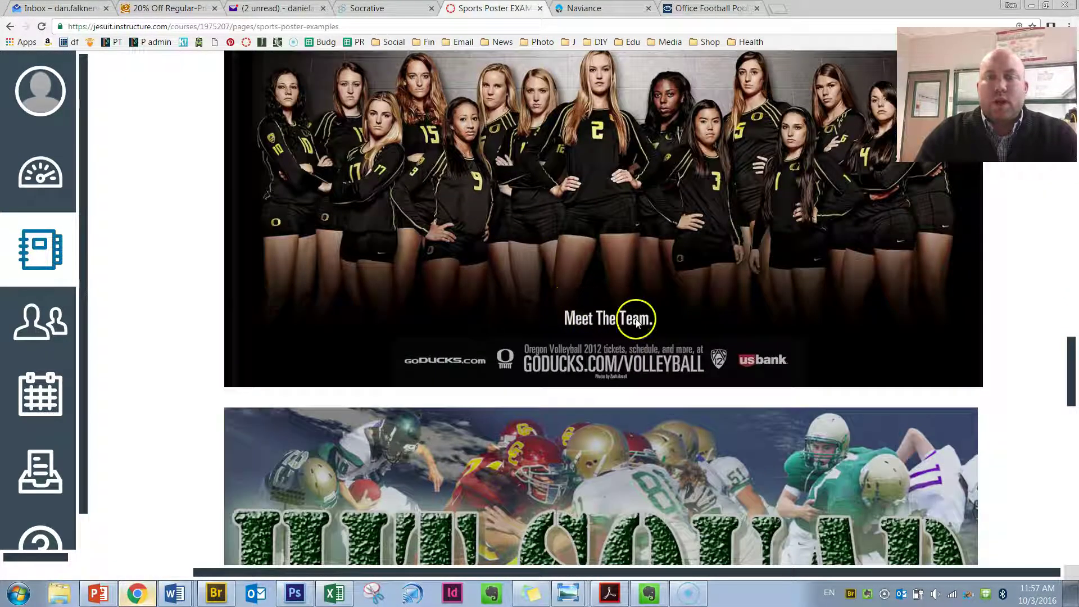
pyautogui.scroll(2, 634, 323)
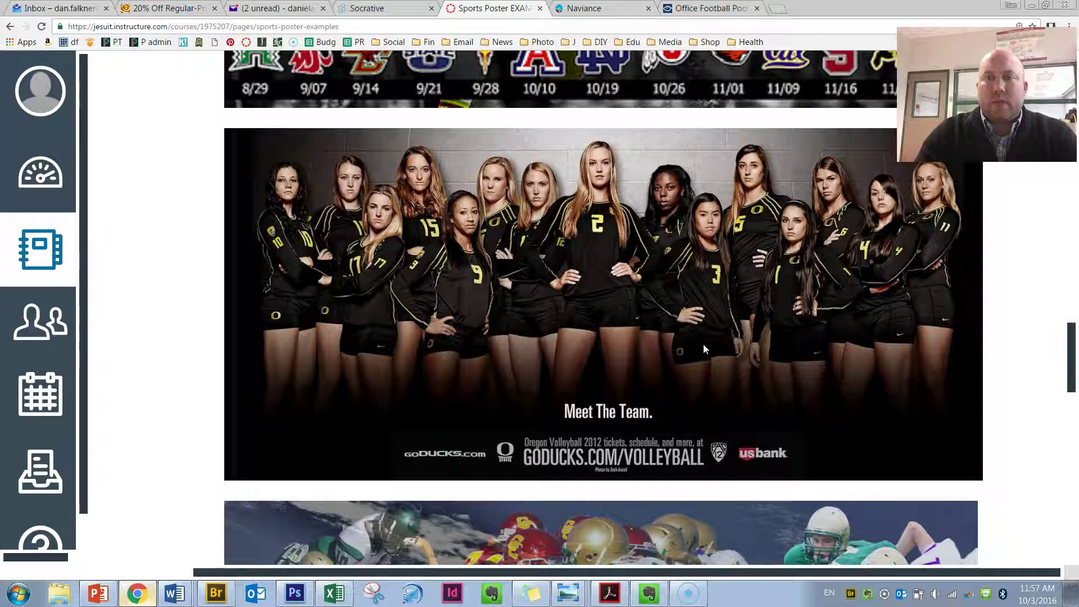
pyautogui.scroll(-1, 704, 343)
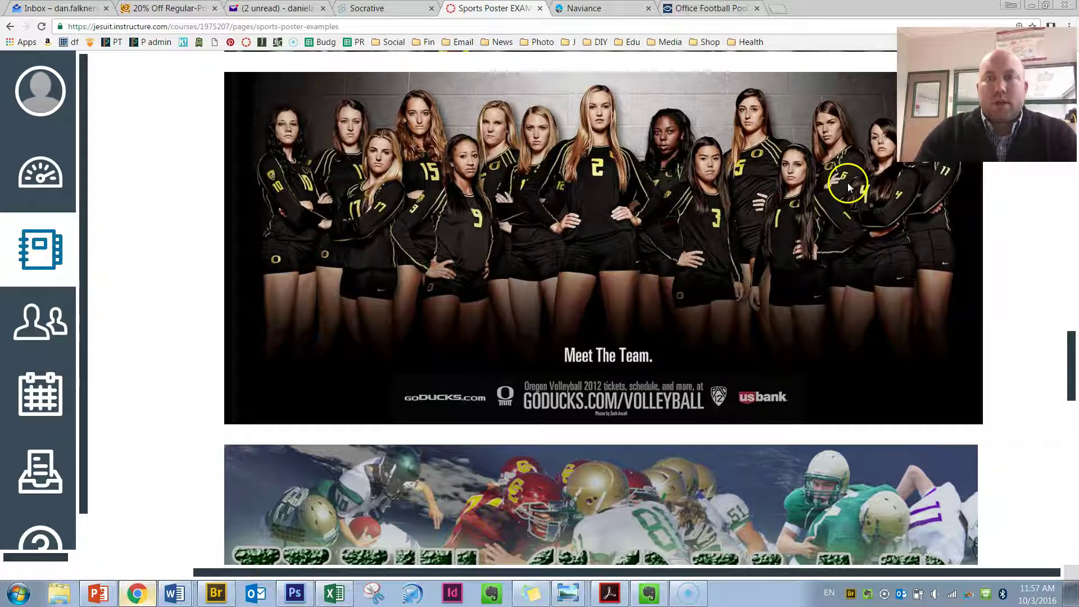
pyautogui.scroll(-4, 620, 263)
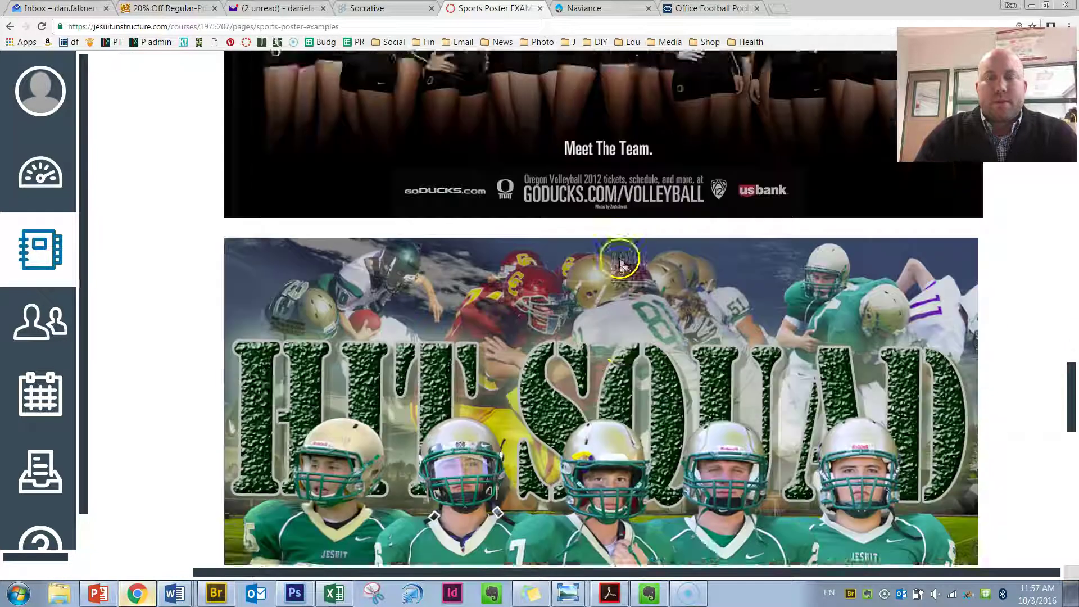
pyautogui.scroll(-5, 620, 263)
pyautogui.scroll(2, 590, 304)
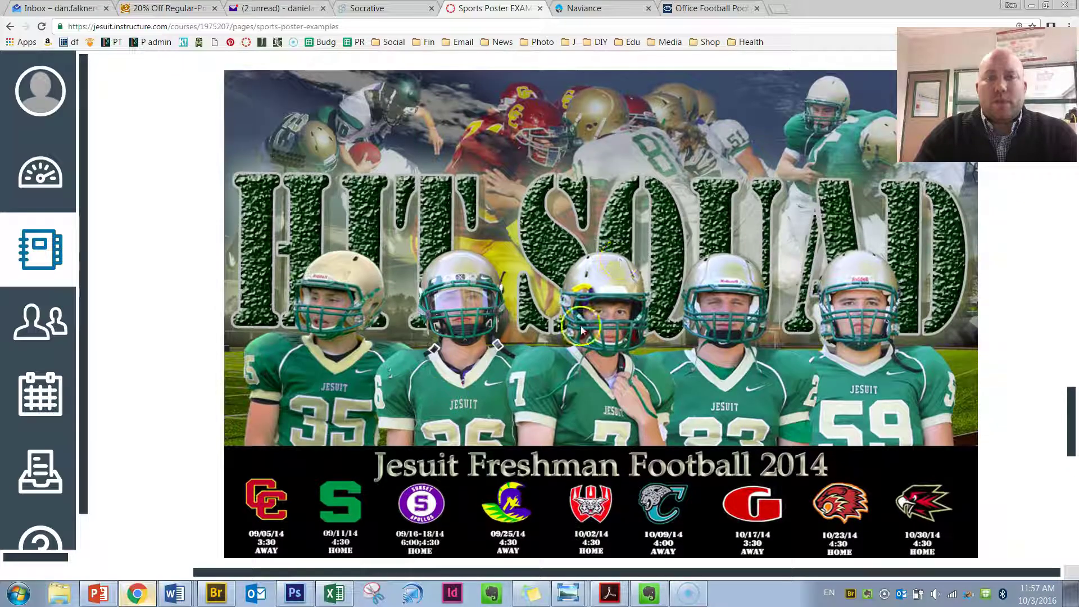
pyautogui.scroll(-1, 581, 321)
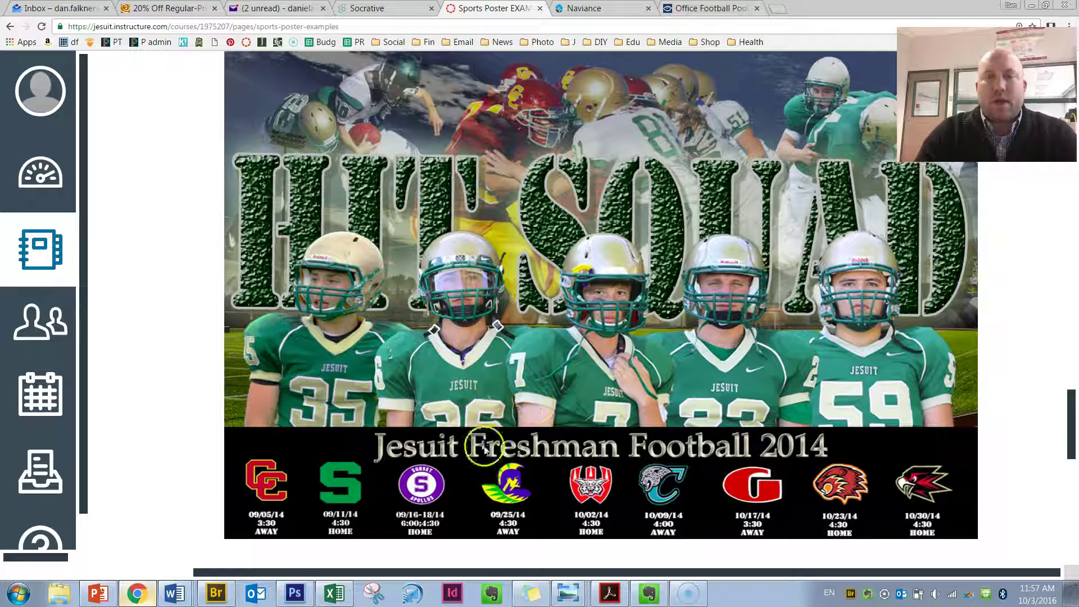
pyautogui.scroll(-10, 711, 446)
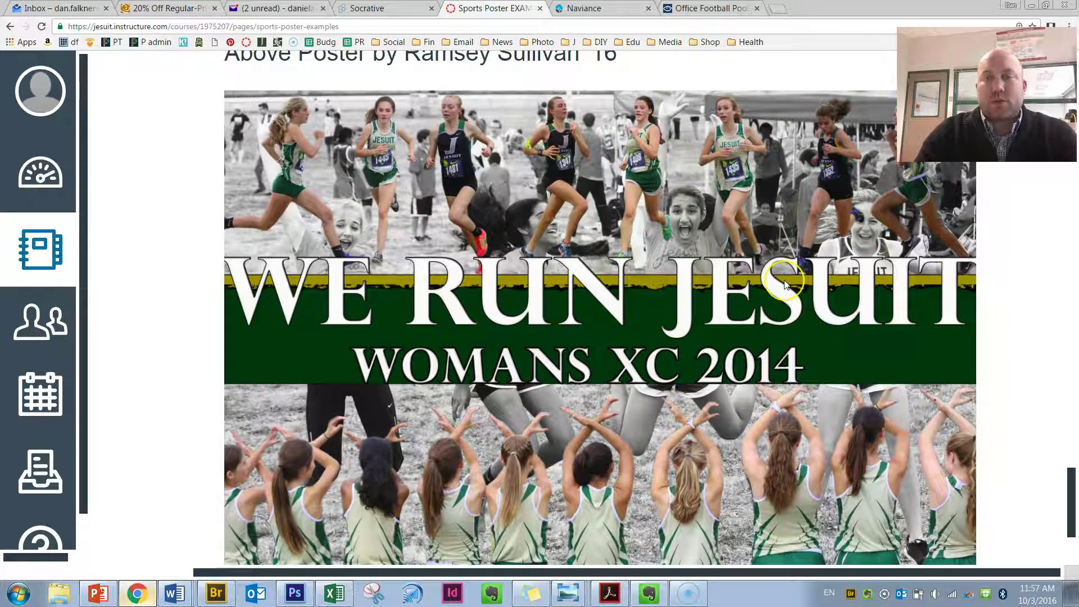
# Scroll to the page bottom, then back up to the Ole Miss Football 'Are You Ready?' poster
pyautogui.scroll(-4, 770, 320)
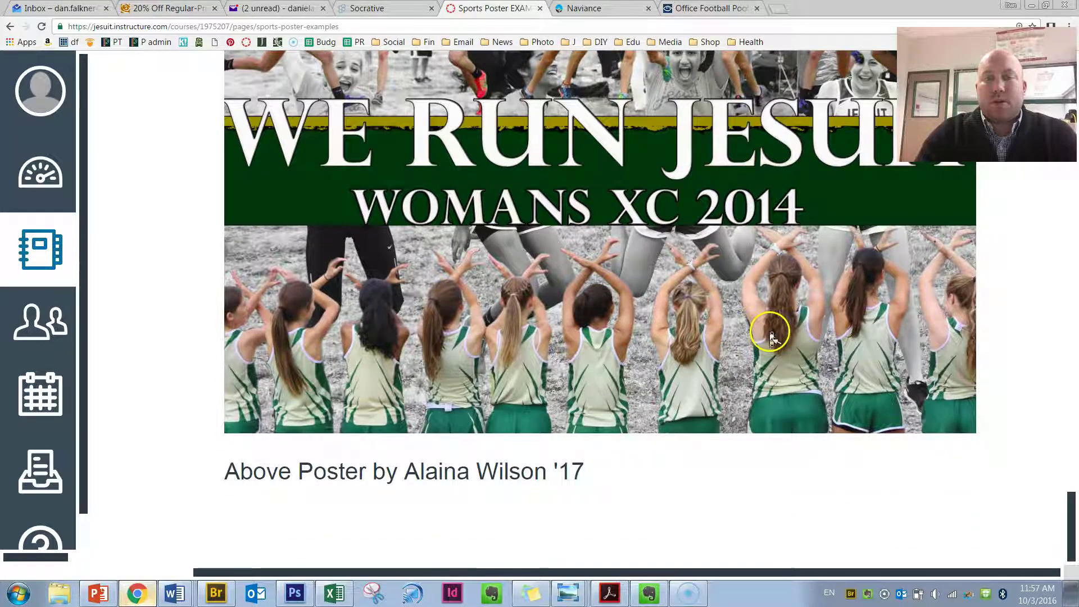
pyautogui.scroll(3, 771, 332)
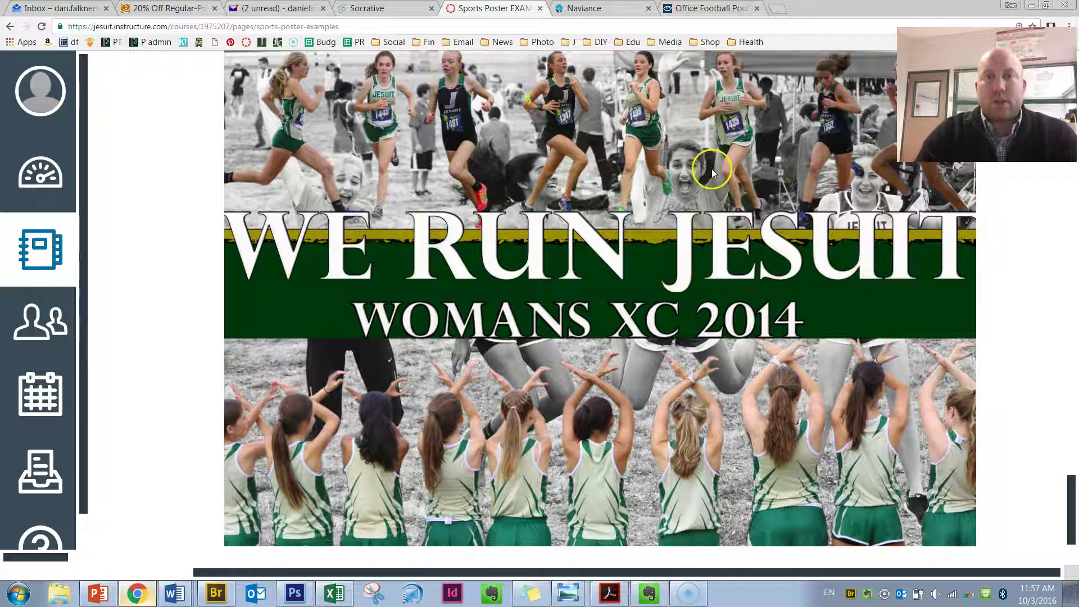
pyautogui.scroll(10, 711, 171)
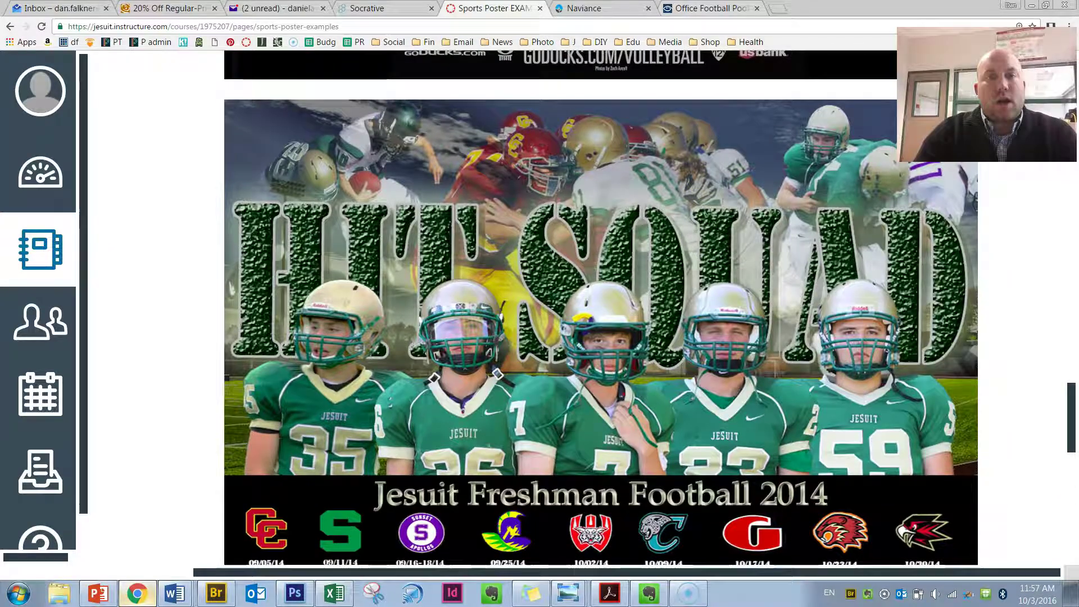
pyautogui.scroll(15, 617, 268)
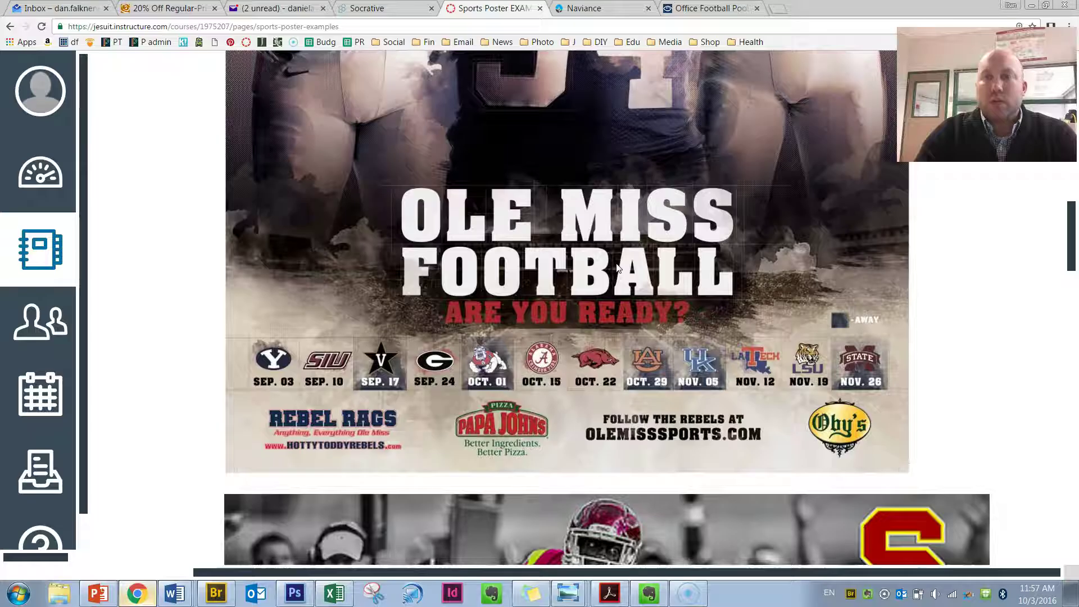